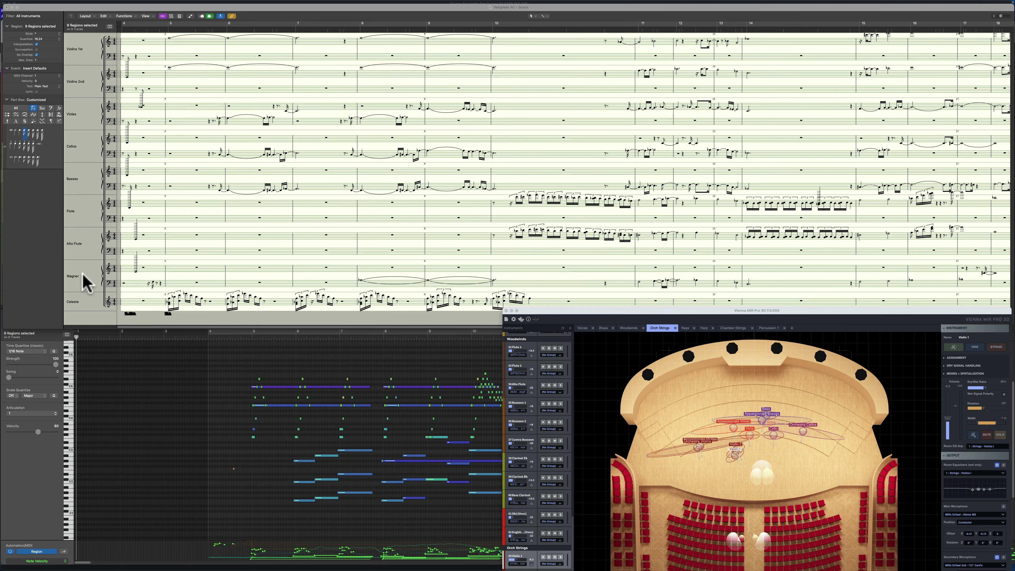
Hide the score, the MIR 3D room view and Logic to show the 1st Violins Vienna Instruments patch
{"action": "left_click", "coordinate": [7, 7]}
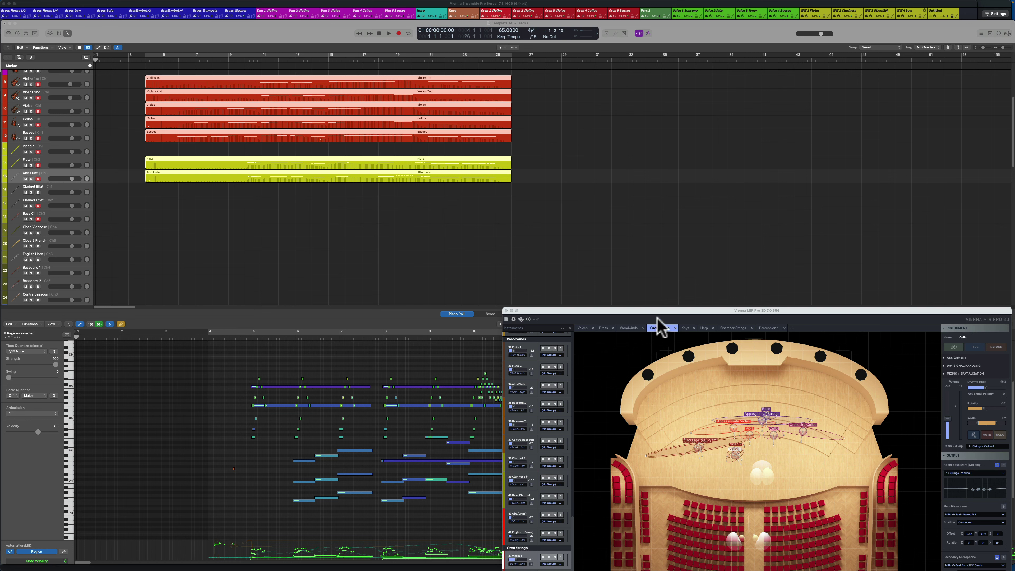
{"action": "left_click", "coordinate": [511, 310]}
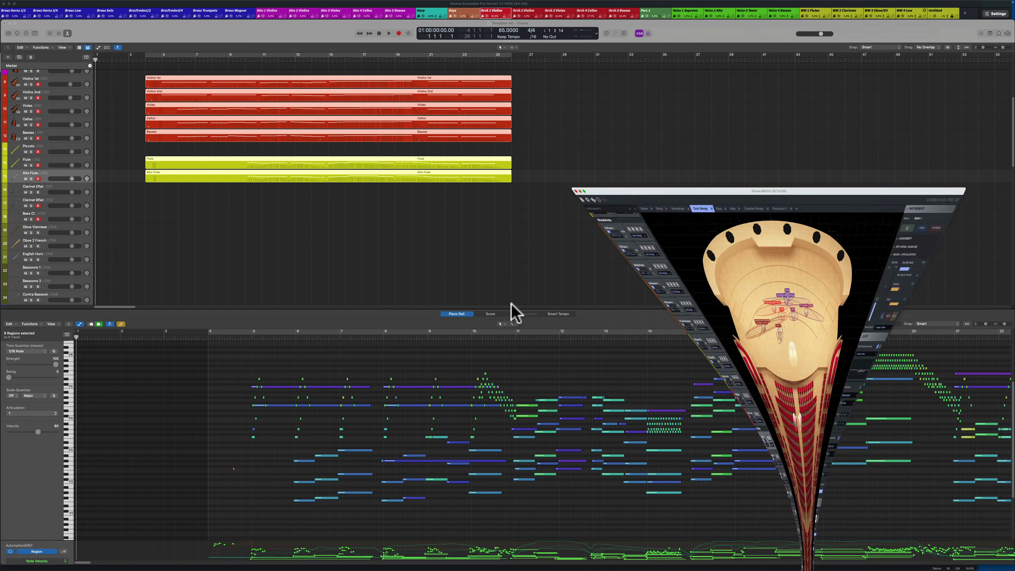
{"action": "left_click", "coordinate": [9, 23]}
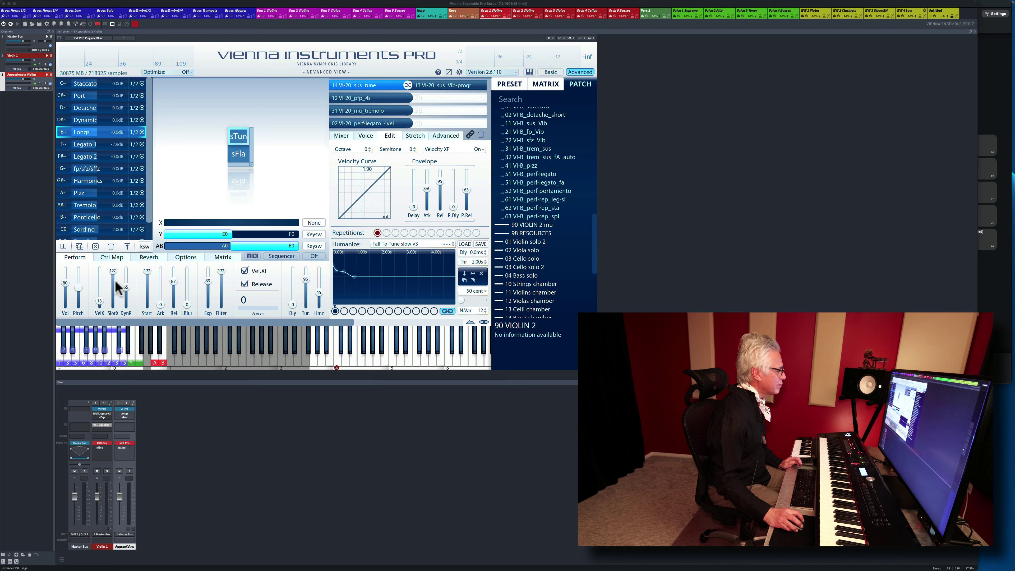
Lower the Longs slot crossfade and inspect the pfp_4s, mu_tremolo and perf-legato layers
{"action": "left_click_drag", "start_coordinate": [115, 280], "coordinate": [113, 294]}
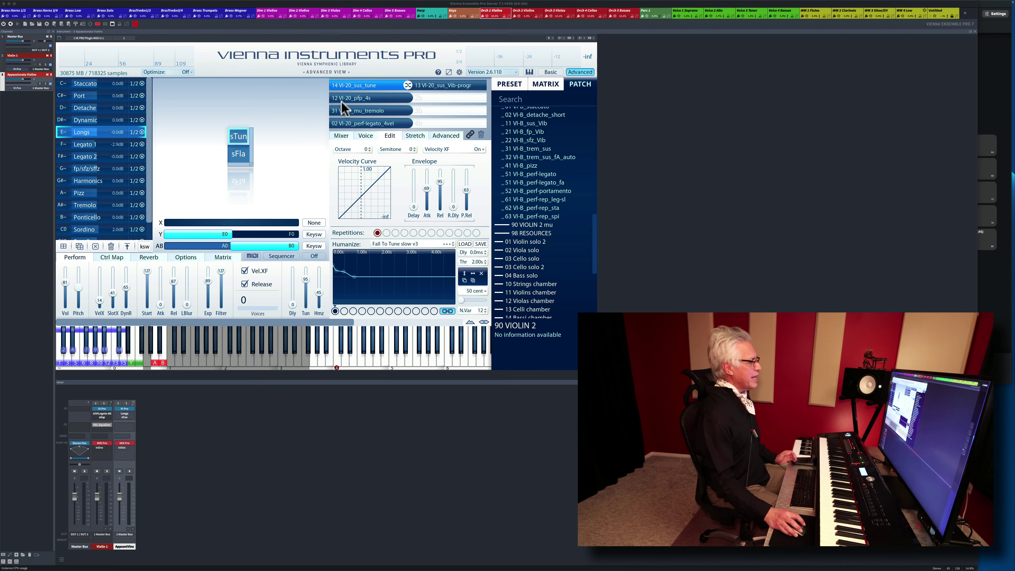
{"action": "left_click", "coordinate": [352, 97]}
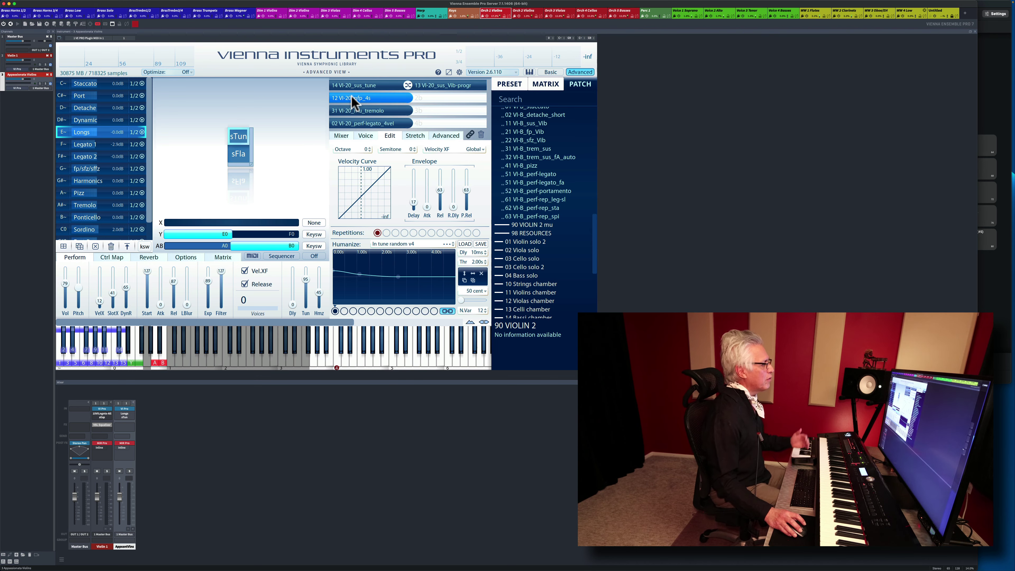
{"action": "left_click", "coordinate": [356, 115]}
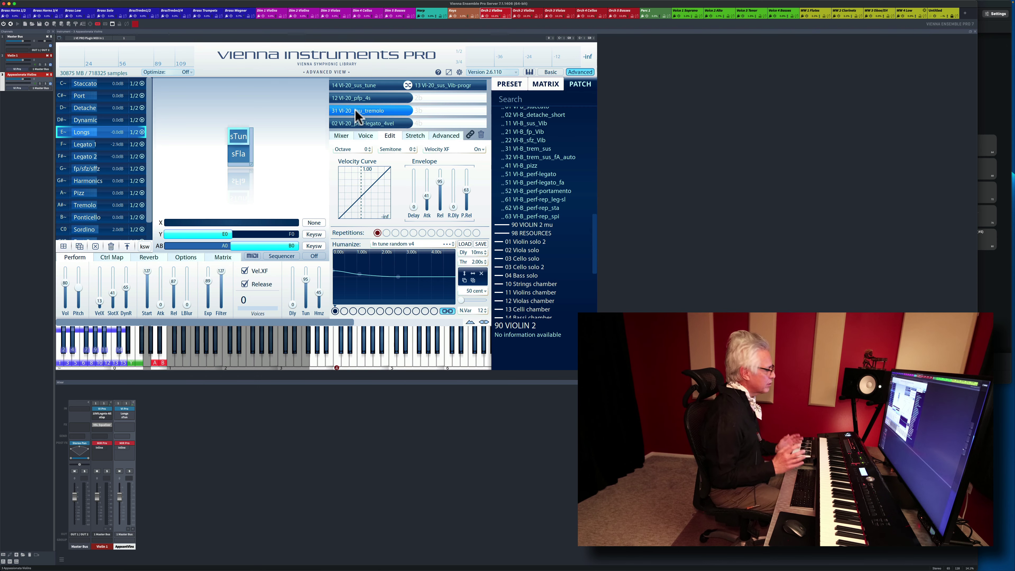
{"action": "left_click", "coordinate": [385, 122]}
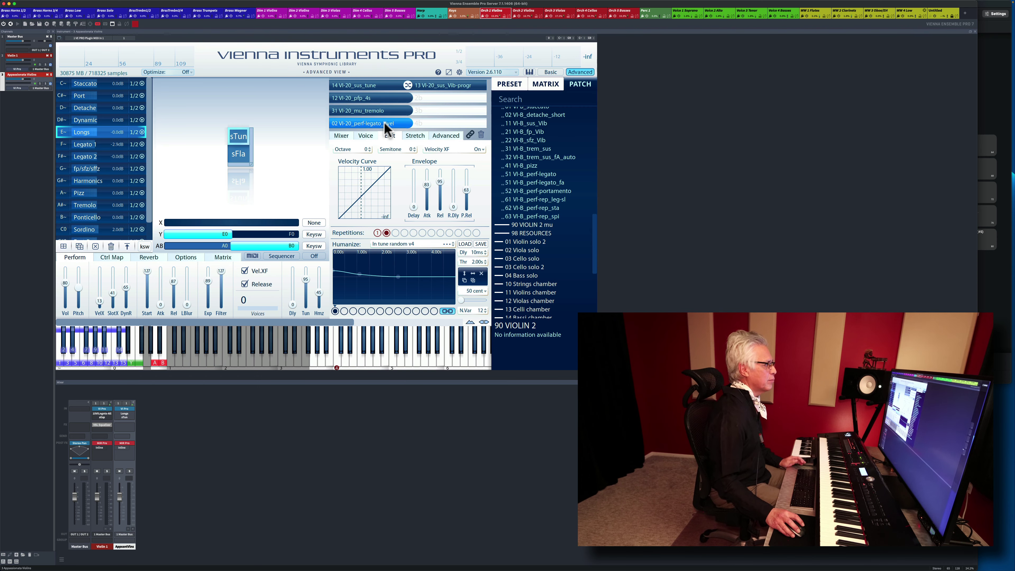
View the legato patch info, then review the tremolo, sus_tune and sus_Vib-progr layer settings
{"action": "left_click", "coordinate": [450, 135]}
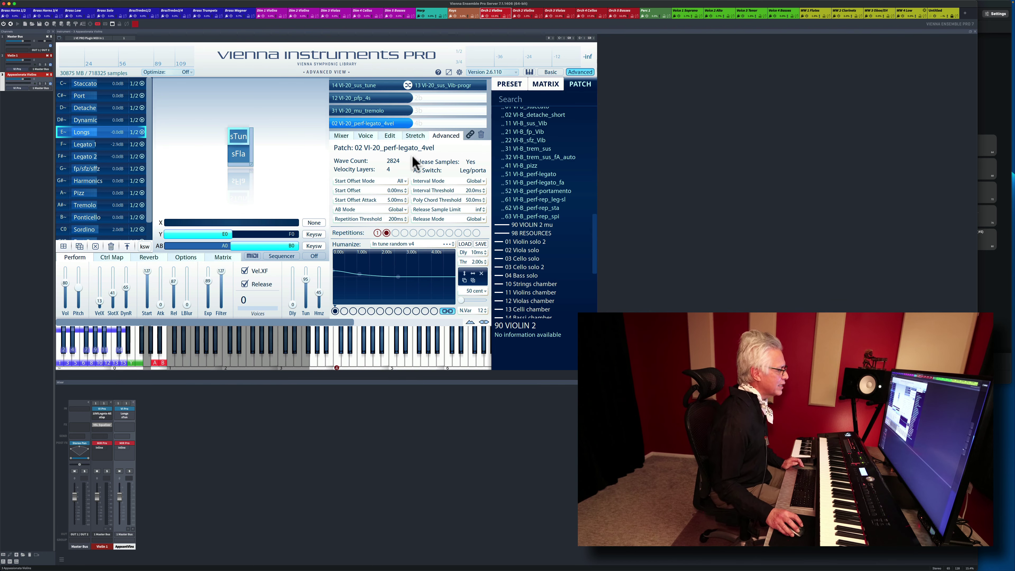
{"action": "left_click", "coordinate": [390, 136]}
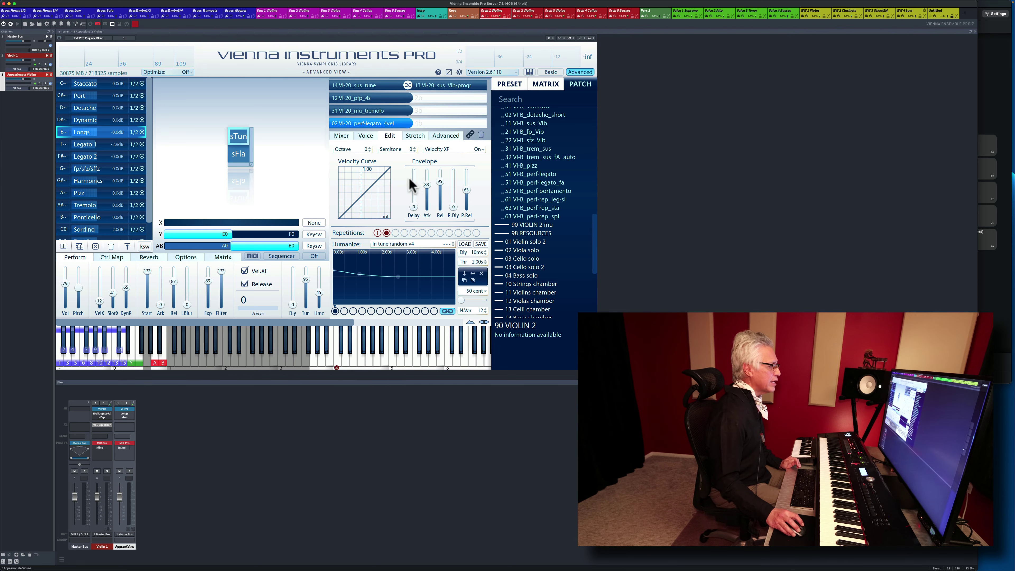
{"action": "left_click", "coordinate": [386, 110]}
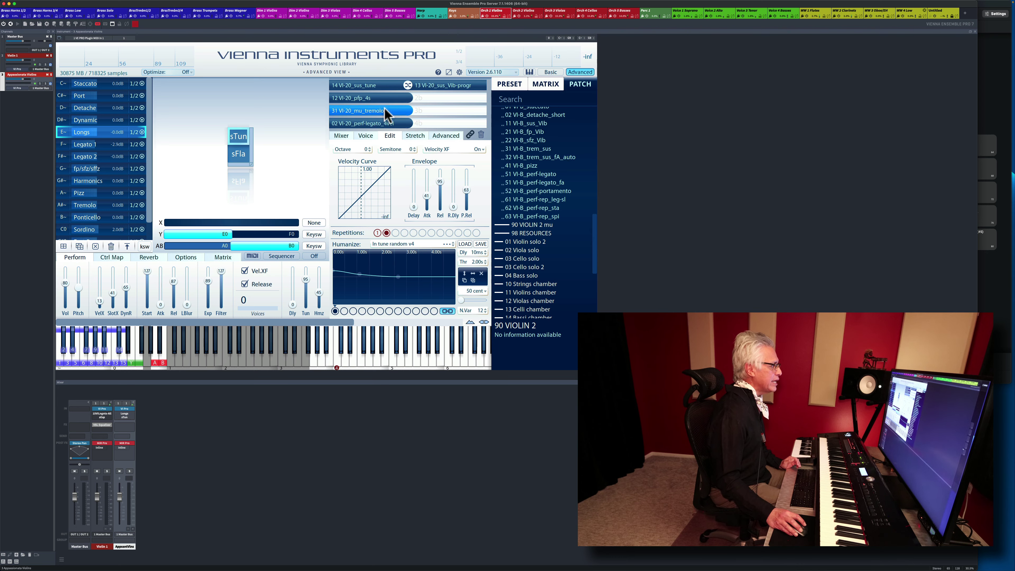
{"action": "left_click", "coordinate": [382, 86]}
{"action": "left_click", "coordinate": [425, 85]}
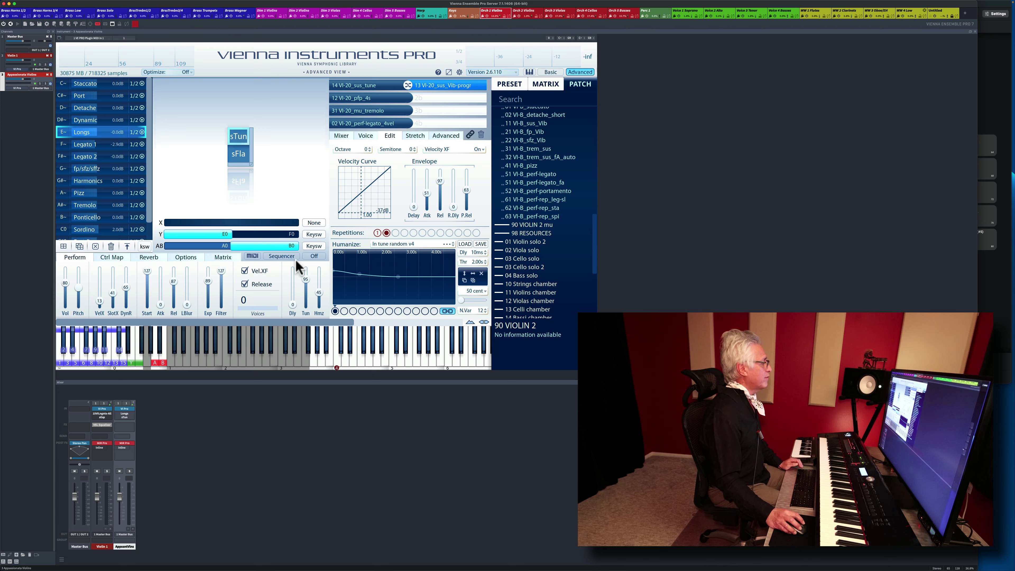
{"action": "left_click", "coordinate": [5, 63]}
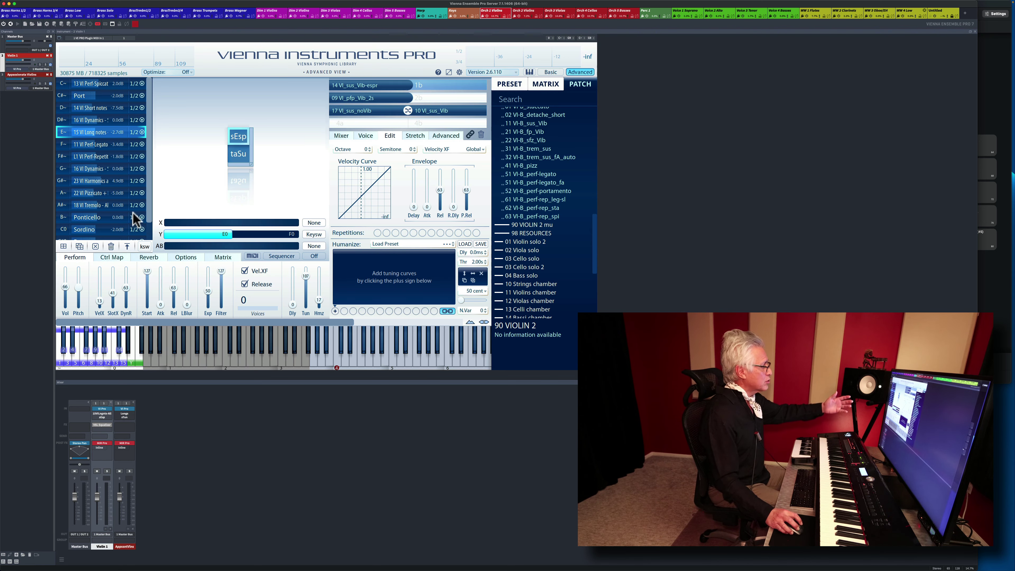
{"action": "left_click", "coordinate": [2, 84]}
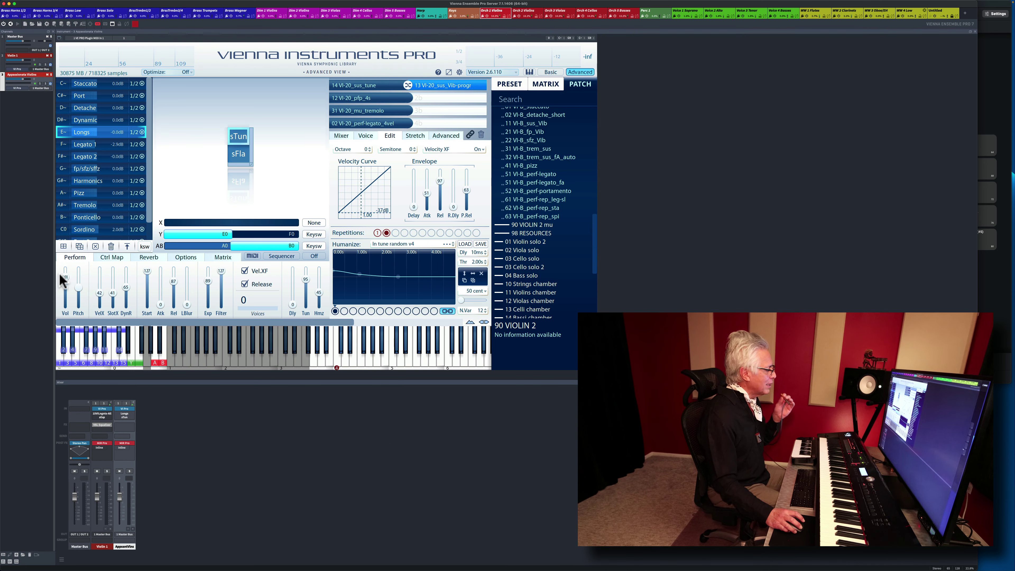
{"action": "left_click", "coordinate": [106, 257]}
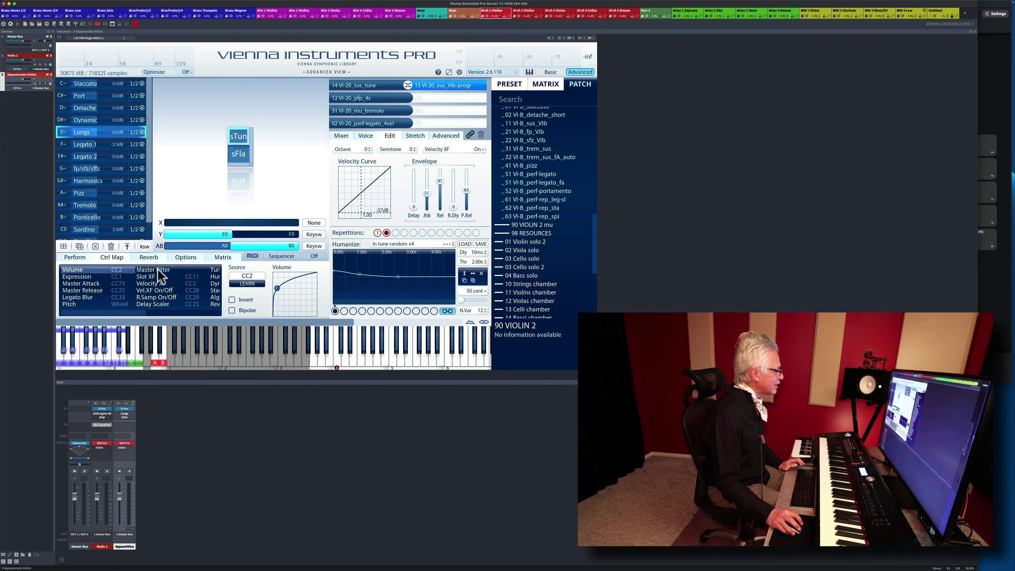
{"action": "left_click", "coordinate": [156, 282]}
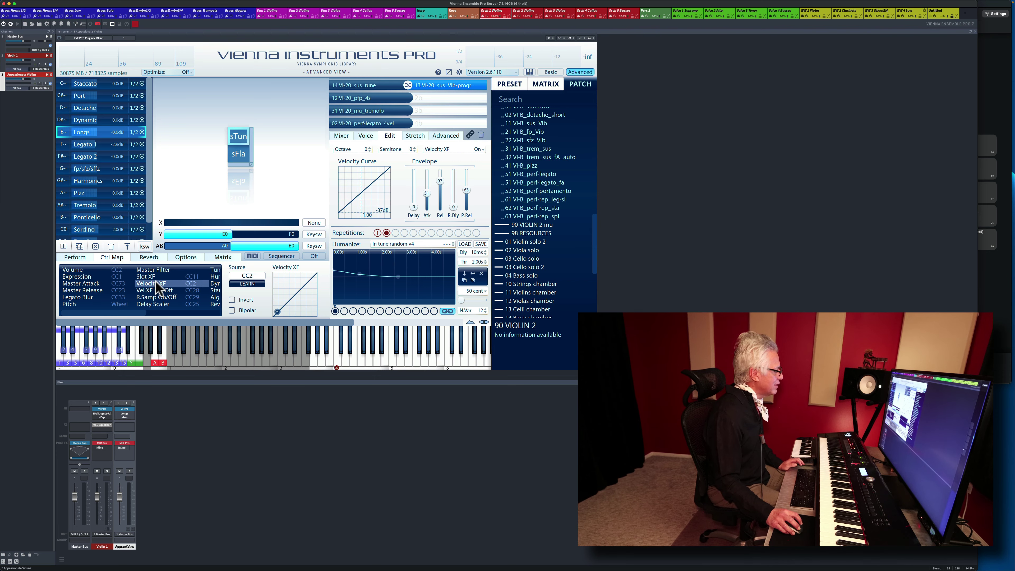
{"action": "left_click", "coordinate": [75, 257]}
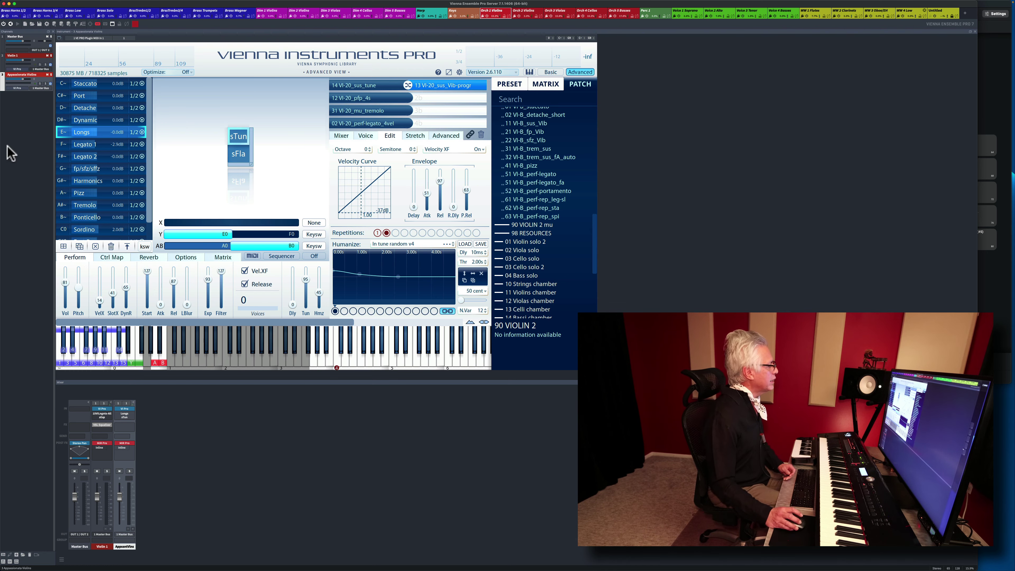
{"action": "left_click", "coordinate": [3, 63]}
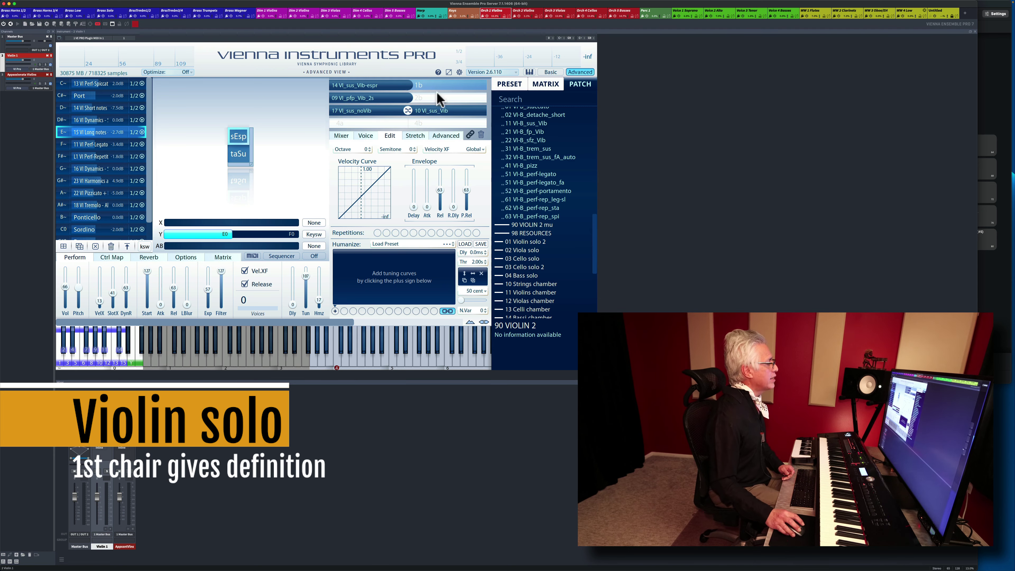
{"action": "left_click", "coordinate": [395, 89]}
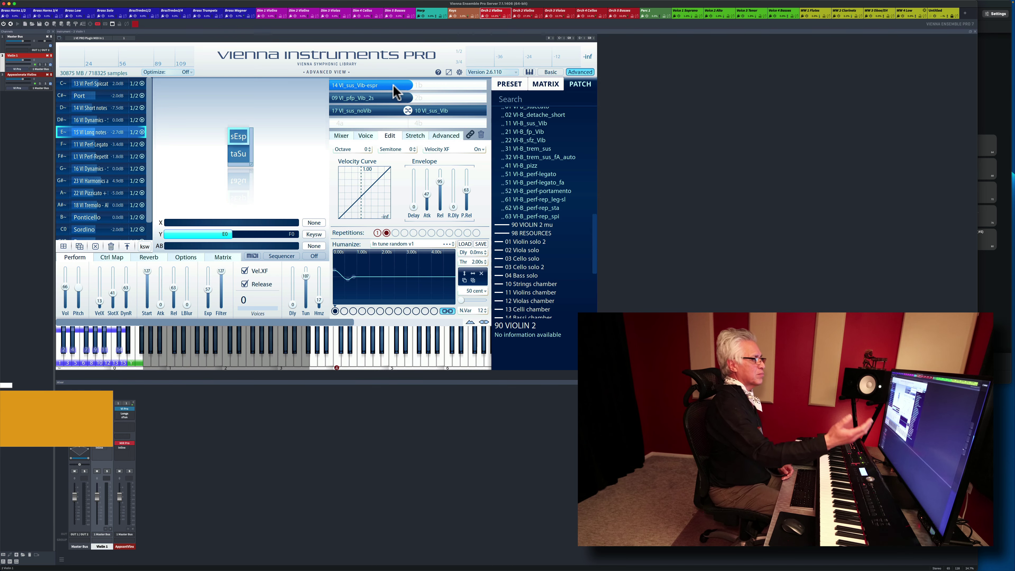
{"action": "left_click", "coordinate": [382, 100]}
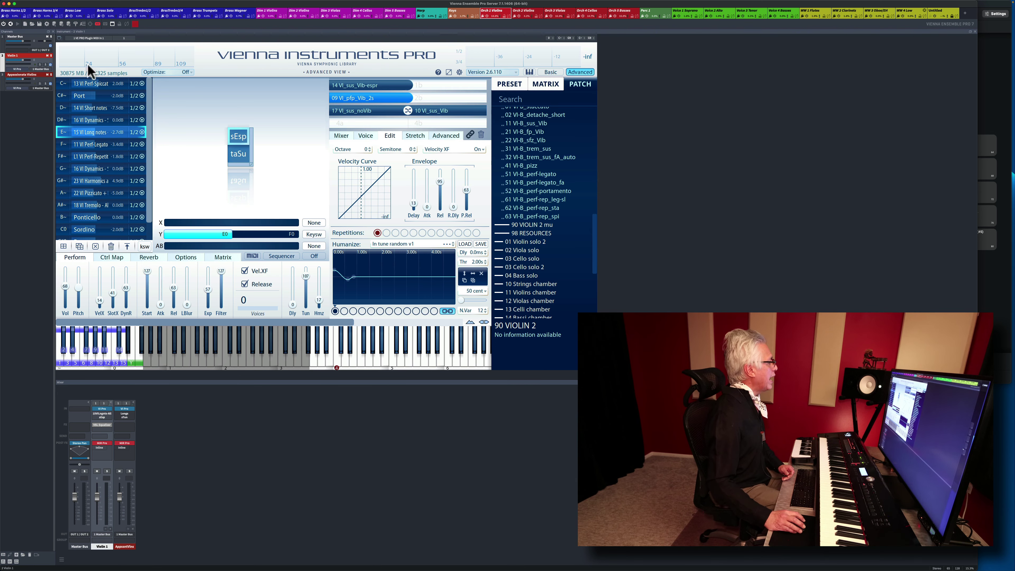
{"action": "left_click", "coordinate": [5, 84]}
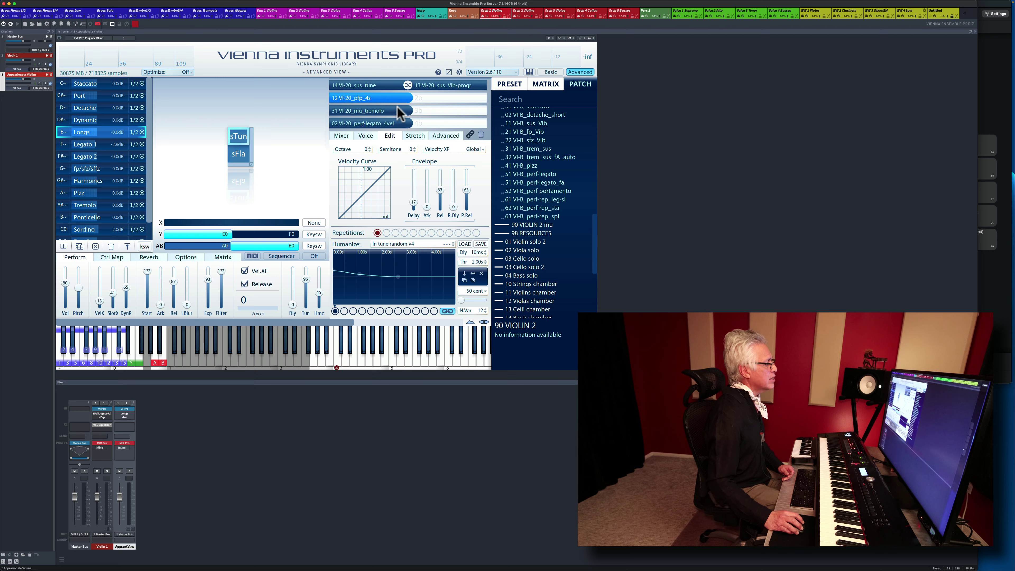
{"action": "left_click", "coordinate": [6, 66]}
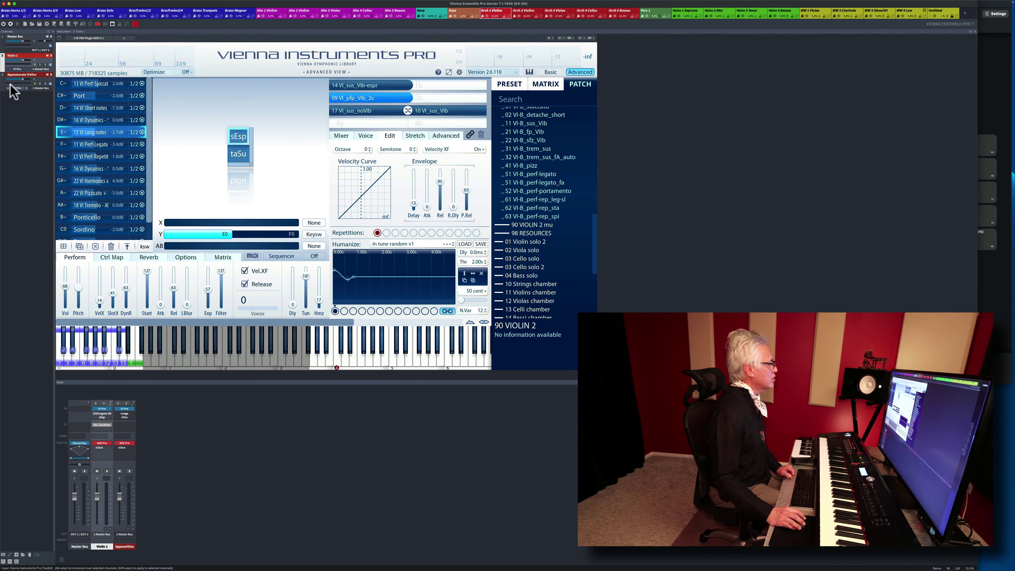
{"action": "left_click", "coordinate": [2, 82]}
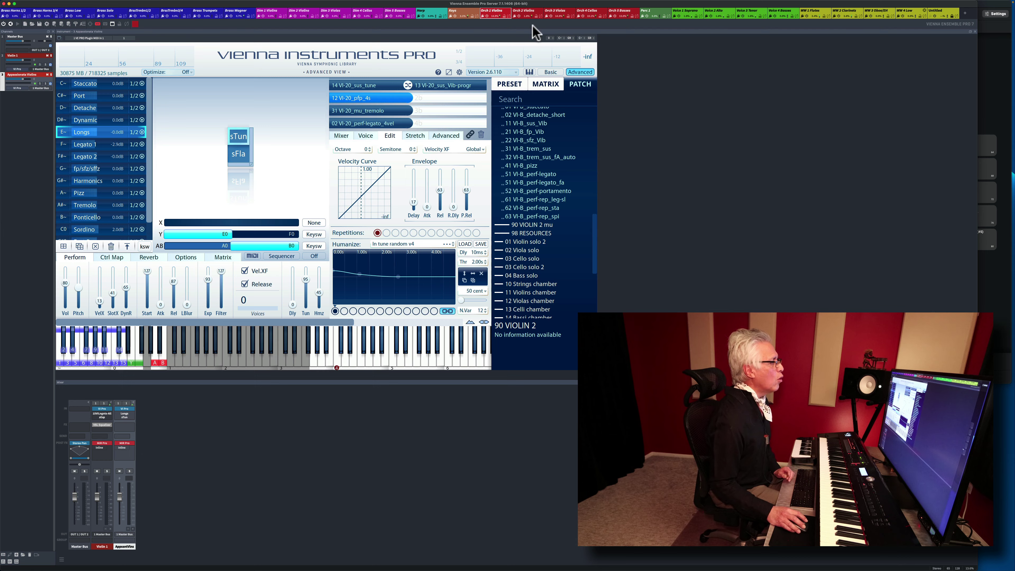
Show the Orch 2 Violins instance and inspect its pfp_Vib_4s and mu_trem_sus Longs layers
{"action": "left_click", "coordinate": [526, 12]}
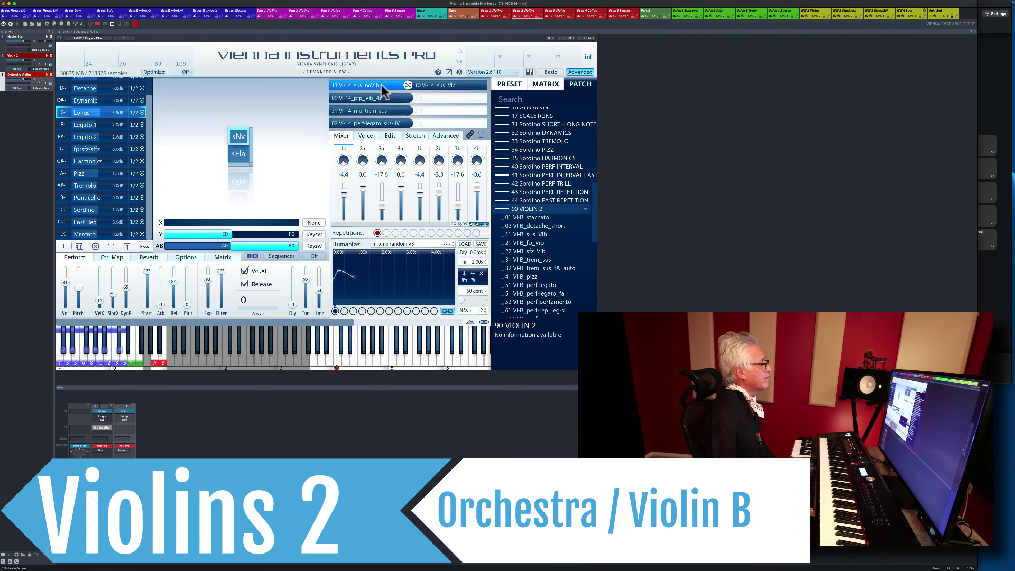
{"action": "left_click", "coordinate": [494, 12]}
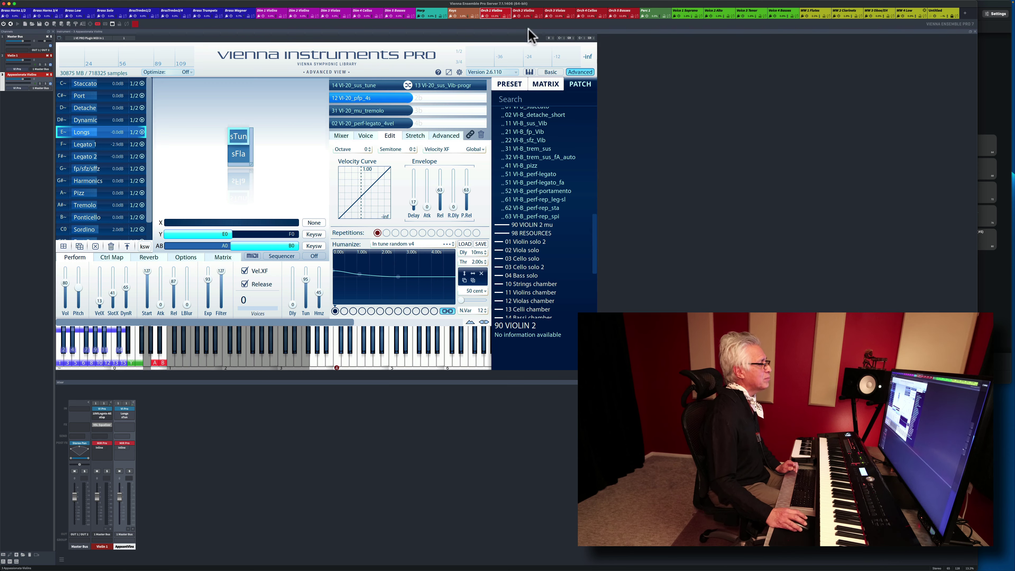
{"action": "left_click", "coordinate": [526, 12]}
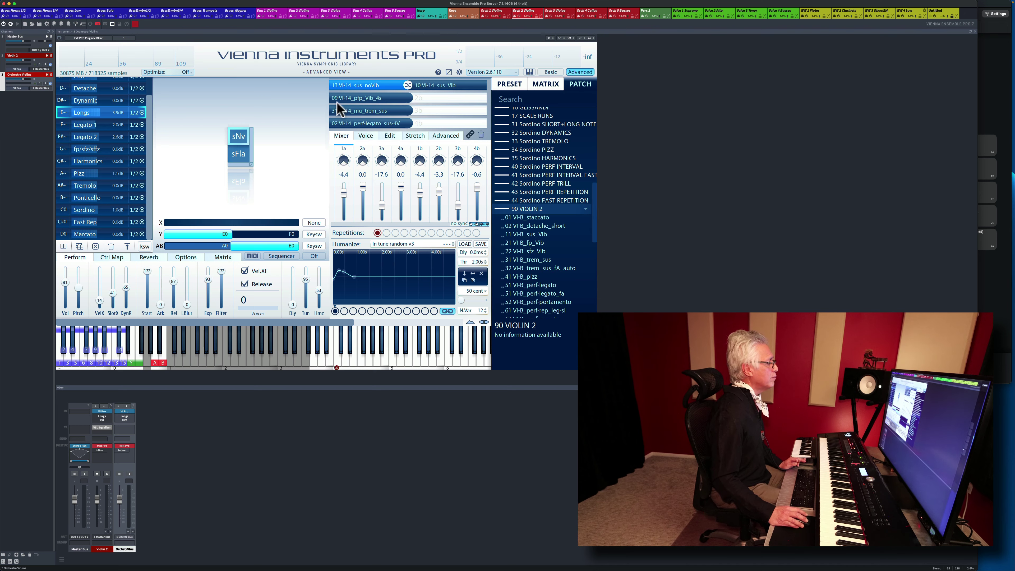
{"action": "left_click", "coordinate": [354, 98]}
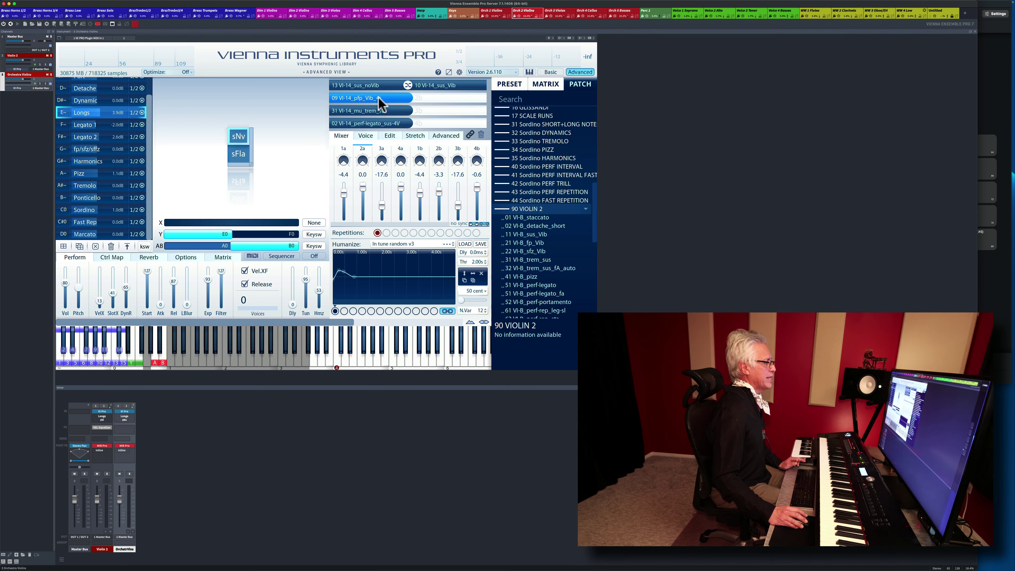
{"action": "left_click", "coordinate": [375, 112]}
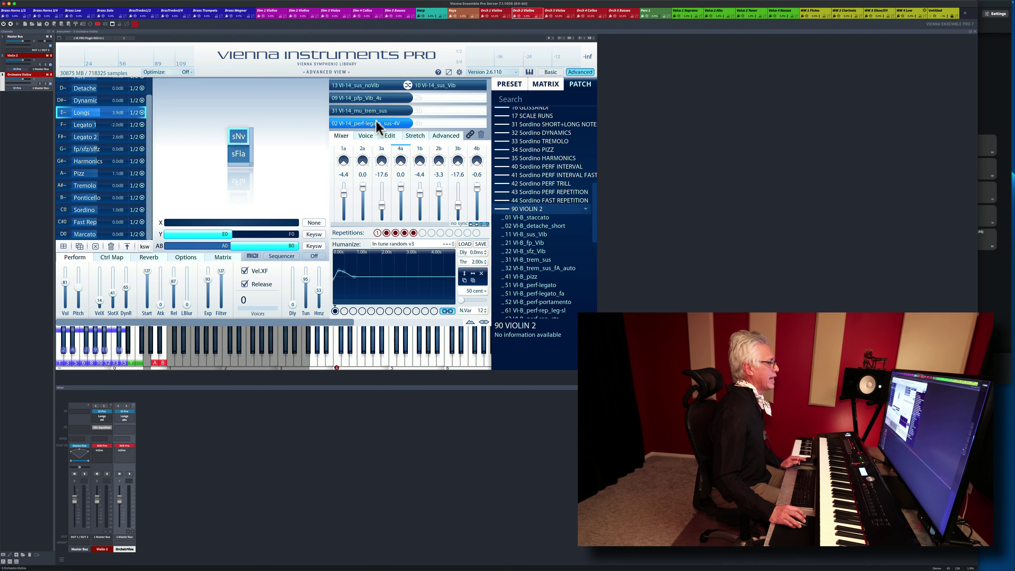
Show the solo Violin 2 channel and scroll the patch list to the 90 VIOLIN 2 folder
{"action": "left_click", "coordinate": [12, 57]}
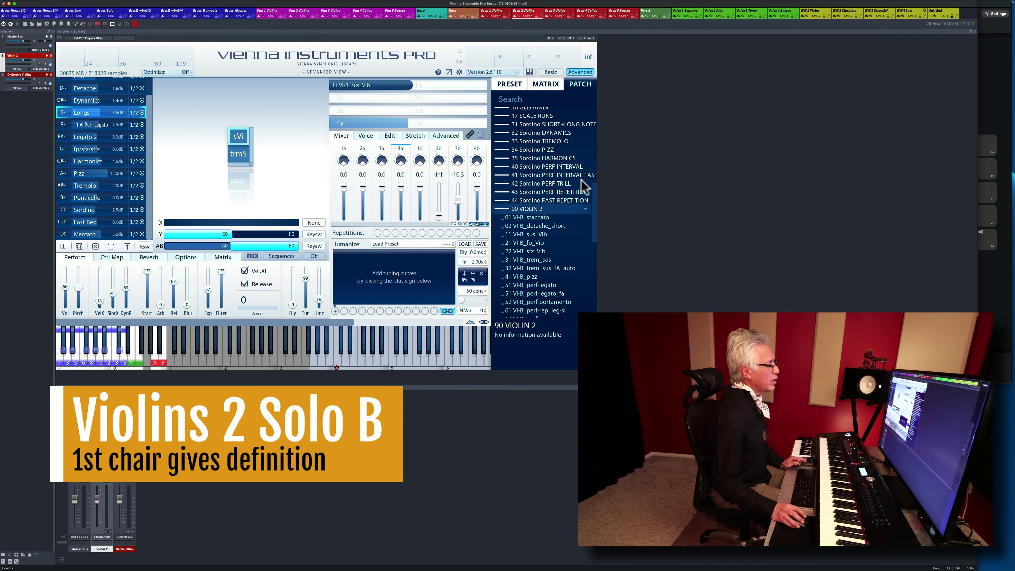
{"action": "left_click_drag", "start_coordinate": [595, 195], "coordinate": [582, 145]}
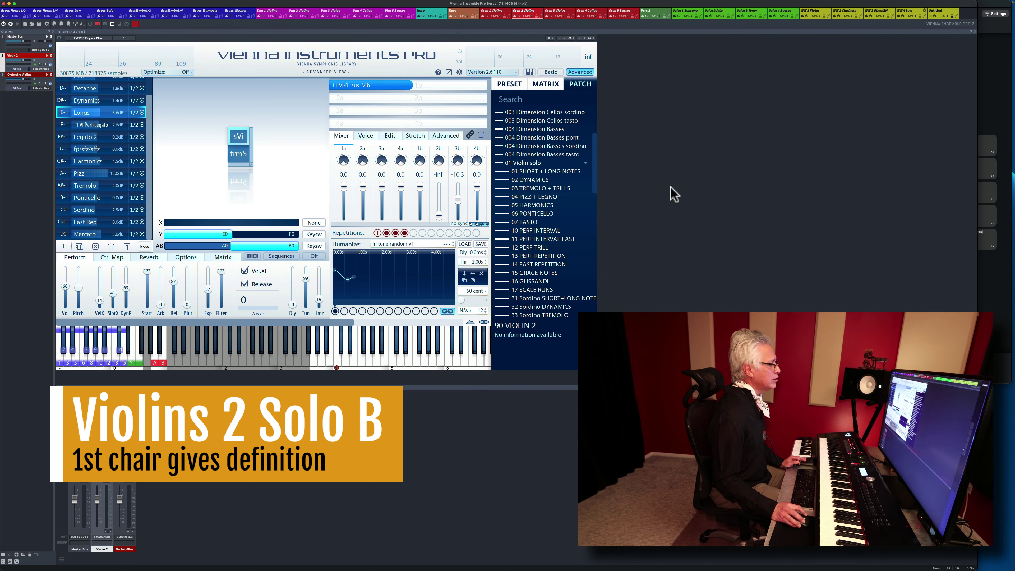
{"action": "left_click_drag", "start_coordinate": [591, 172], "coordinate": [594, 221]}
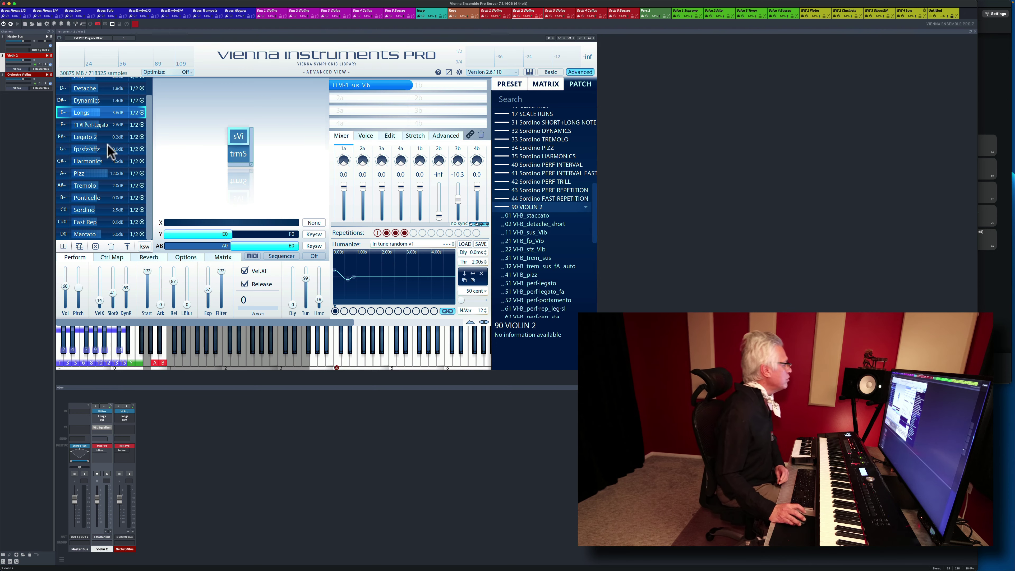
Review the Orchestra Violins, Violin 1 and Violin 2 channels across both violin instances, including envelopes
{"action": "left_click", "coordinate": [5, 83]}
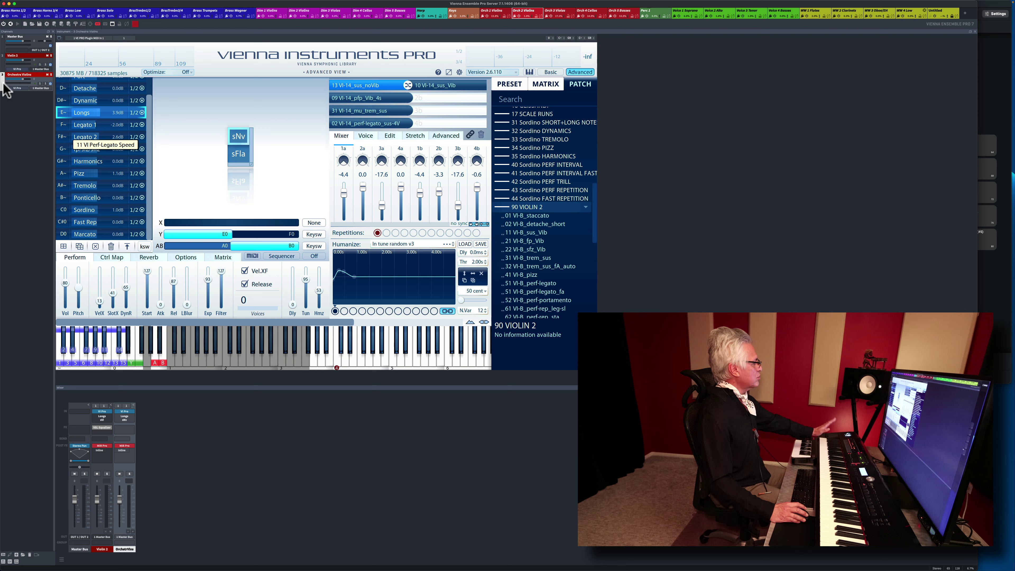
{"action": "left_click", "coordinate": [4, 65]}
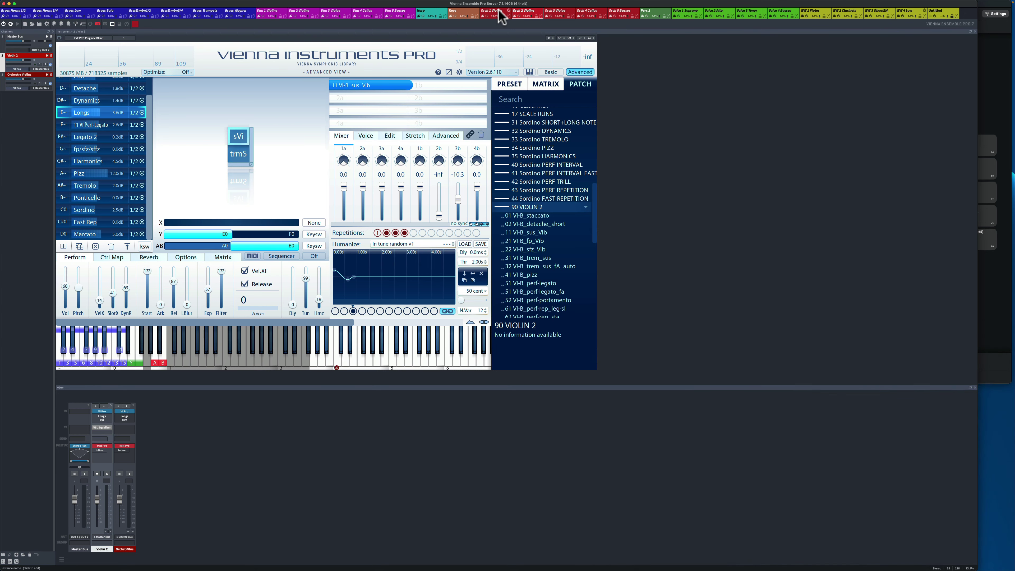
{"action": "left_click", "coordinate": [499, 11]}
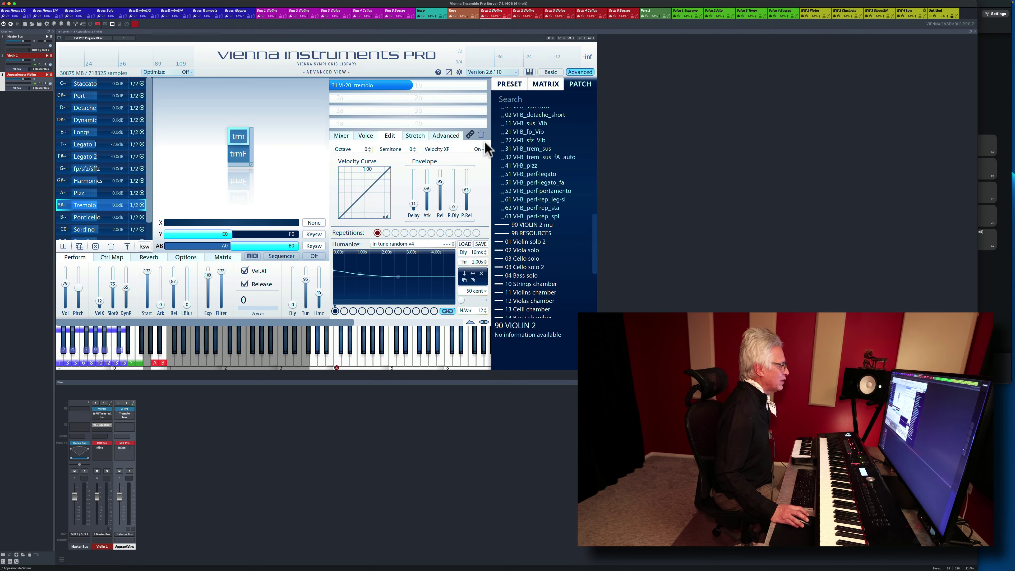
{"action": "left_click", "coordinate": [3, 64]}
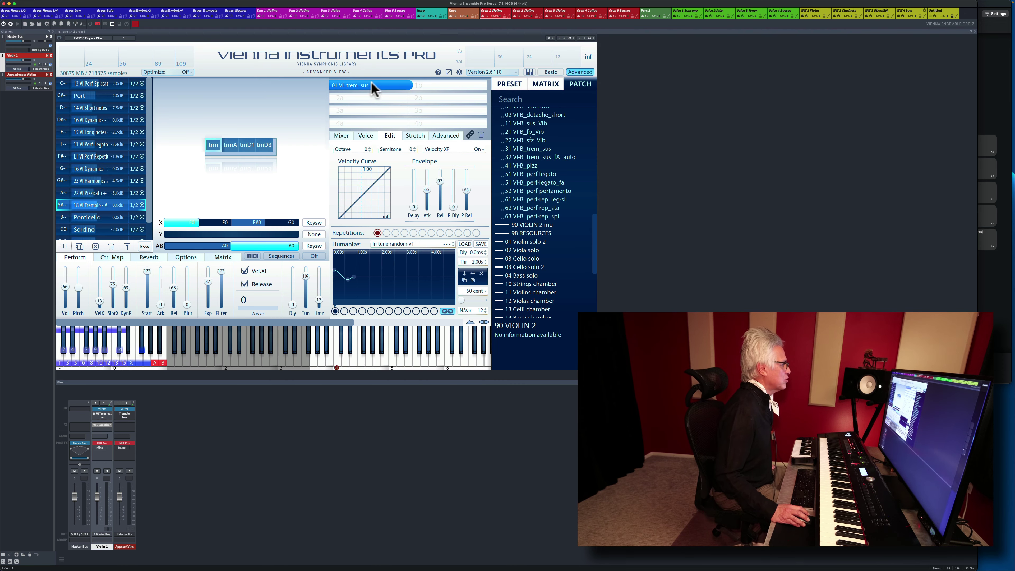
{"action": "left_click", "coordinate": [525, 12]}
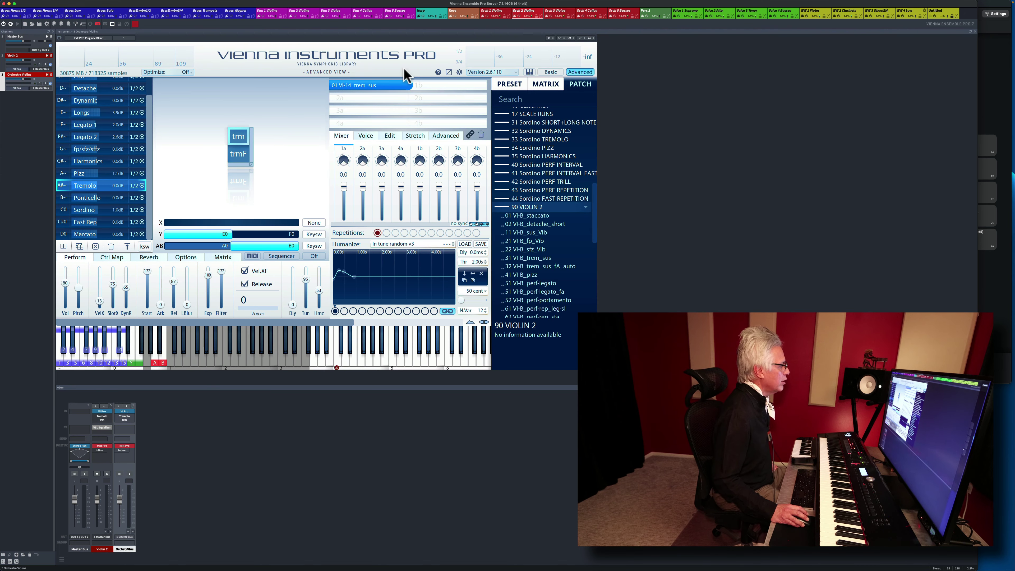
{"action": "left_click", "coordinate": [390, 137]}
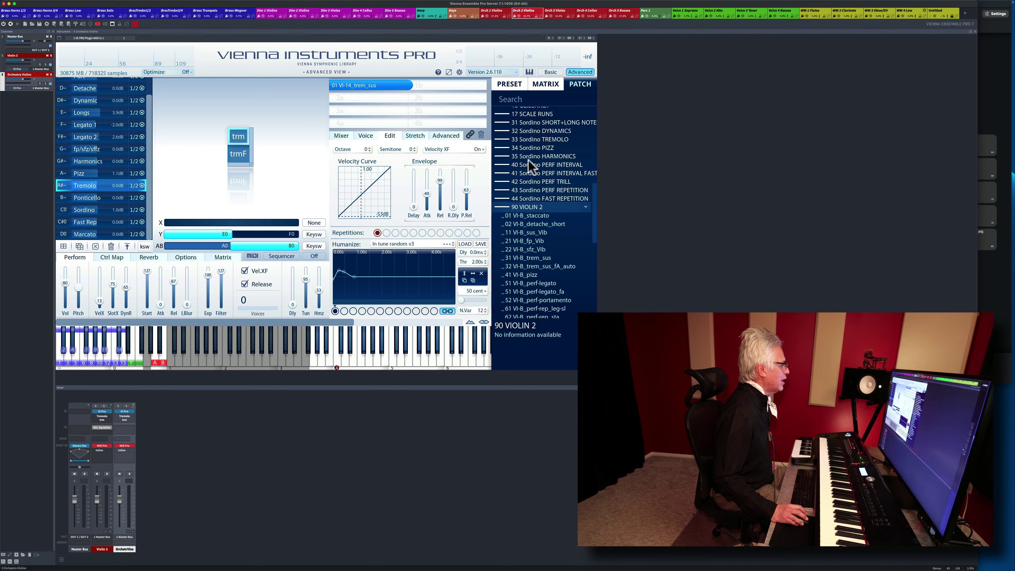
{"action": "left_click", "coordinate": [5, 67]}
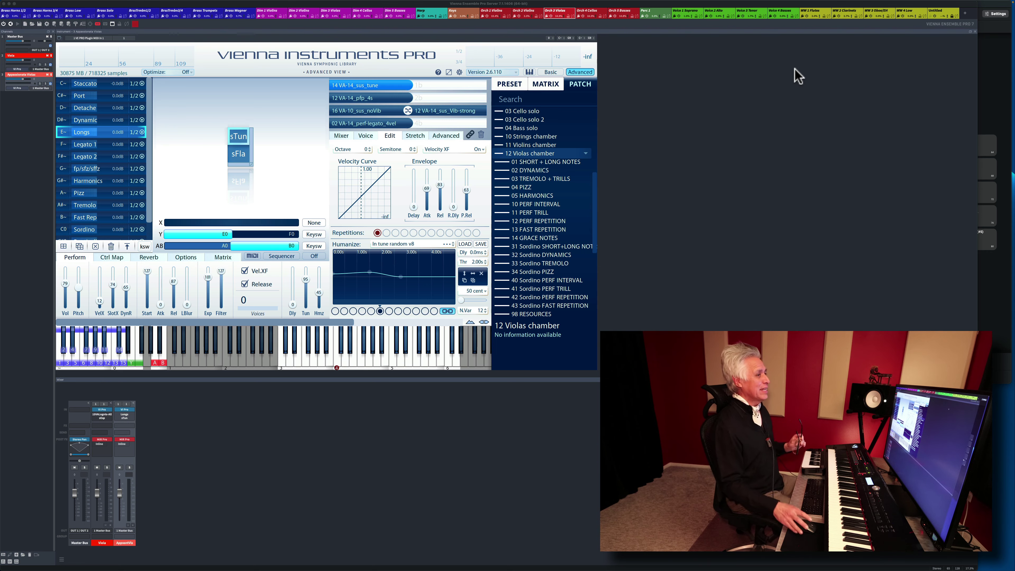
Load the Universal Orchestral Voicings set in Divisimate and open Low Strings Open in the orchestration grid
{"action": "left_click", "coordinate": [988, 58]}
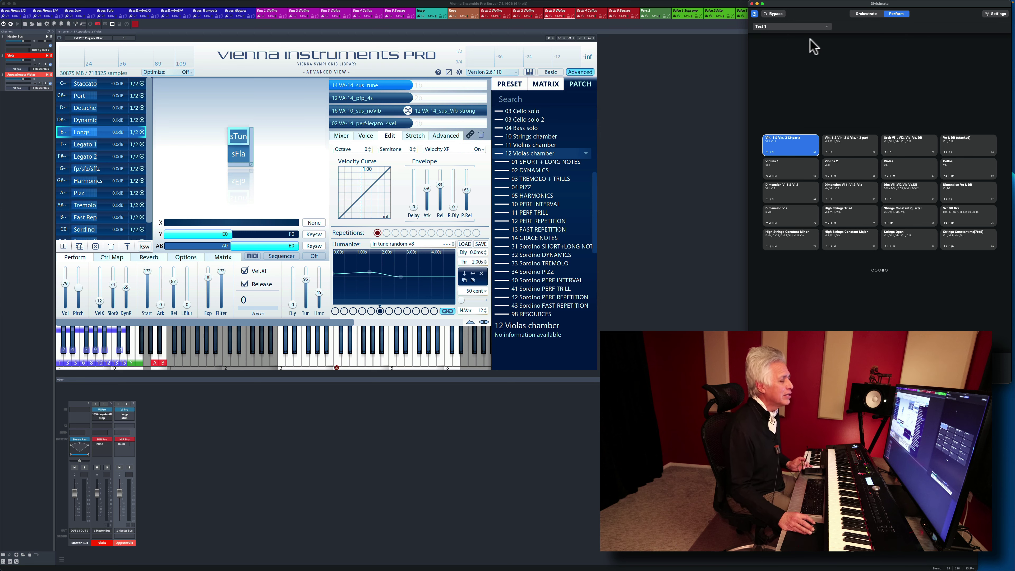
{"action": "left_click", "coordinate": [805, 27]}
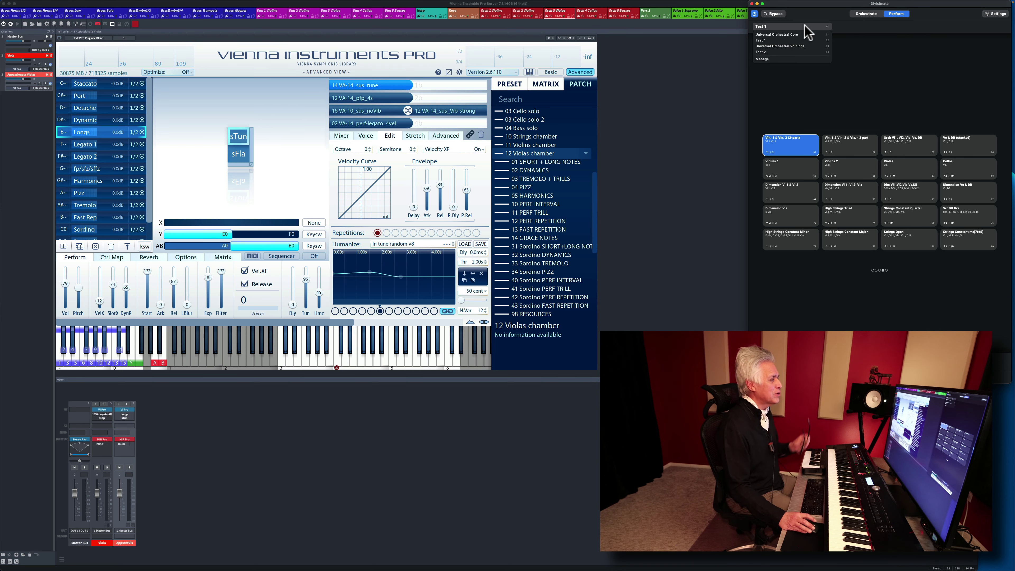
{"action": "left_click", "coordinate": [805, 46]}
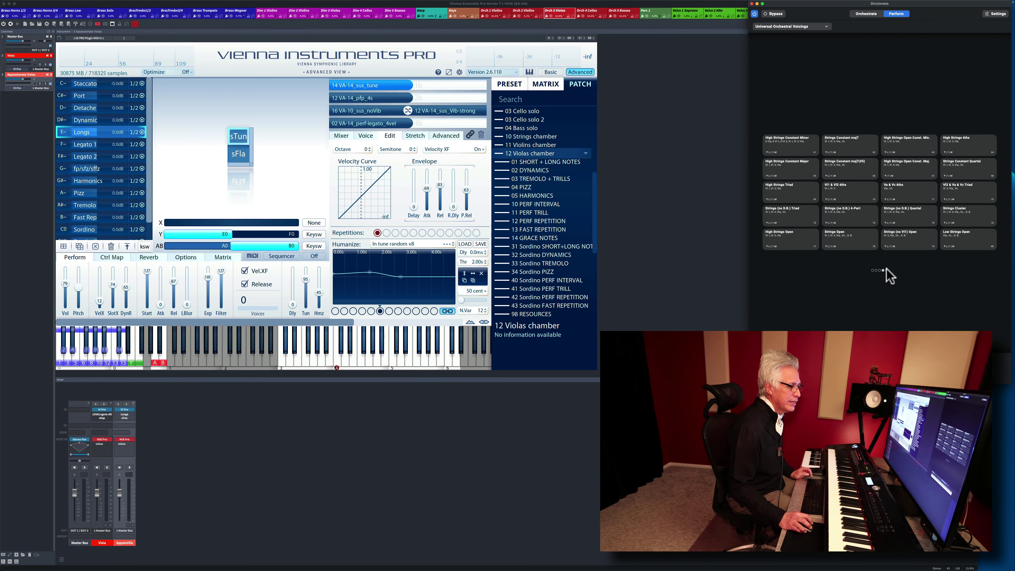
{"action": "left_click", "coordinate": [963, 238]}
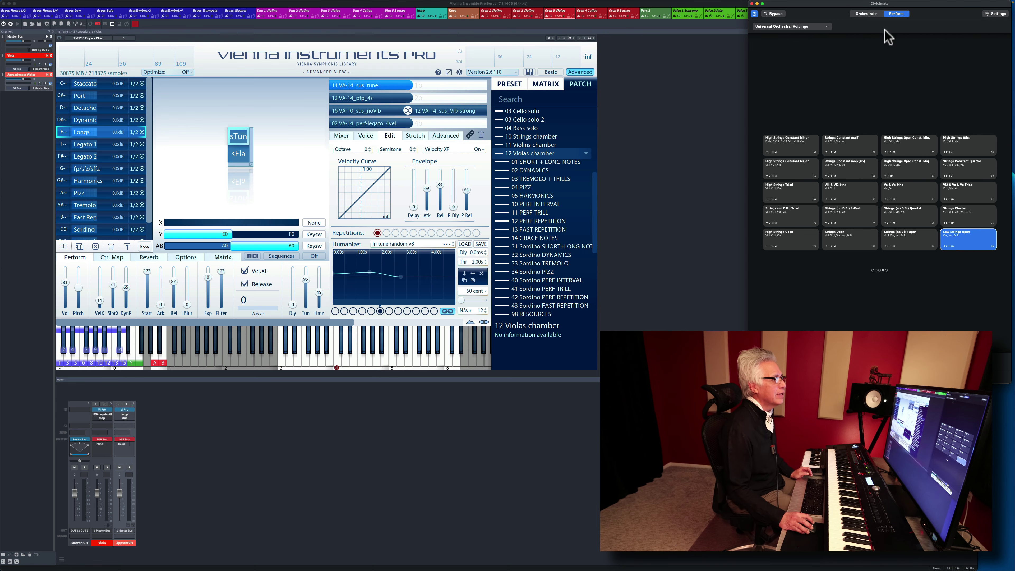
{"action": "left_click", "coordinate": [867, 15]}
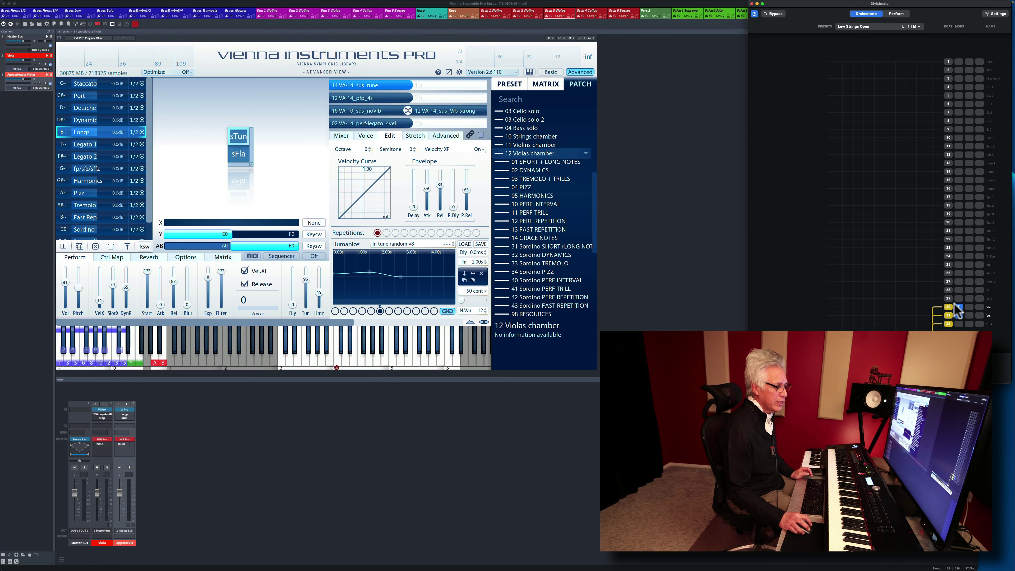
Enable viola port 30 and set its transposer scale to Aeolian (Minor), then recheck track 31's transposer
{"action": "left_click", "coordinate": [959, 307]}
{"action": "left_click", "coordinate": [958, 306]}
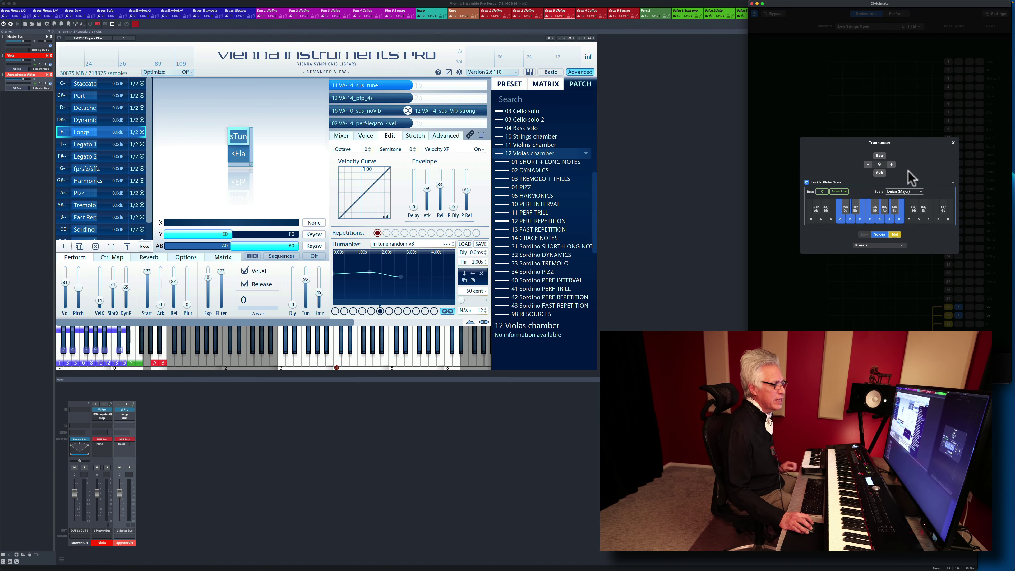
{"action": "left_click", "coordinate": [911, 191]}
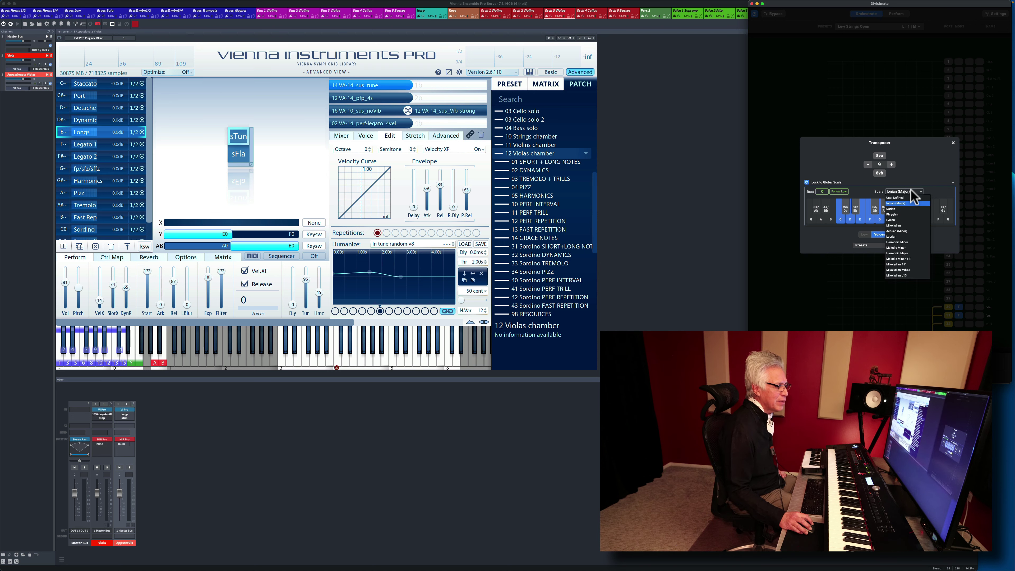
{"action": "left_click", "coordinate": [907, 232]}
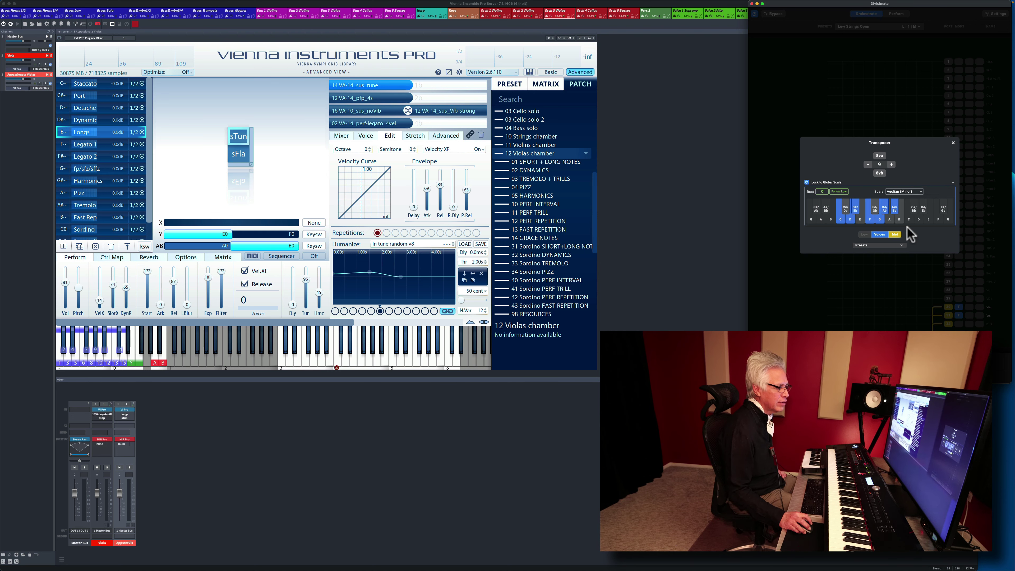
{"action": "left_click", "coordinate": [953, 144]}
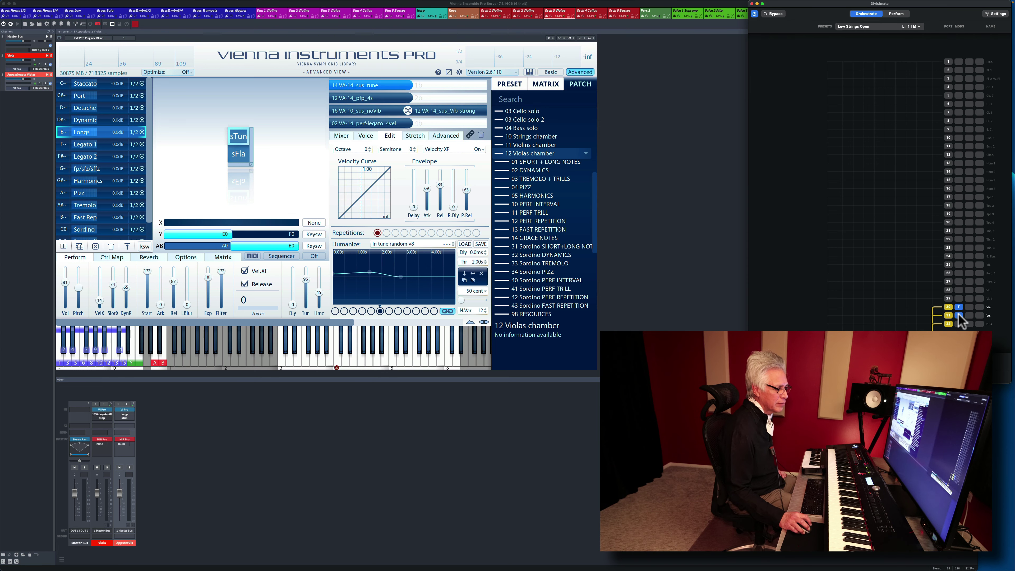
{"action": "left_click", "coordinate": [959, 316]}
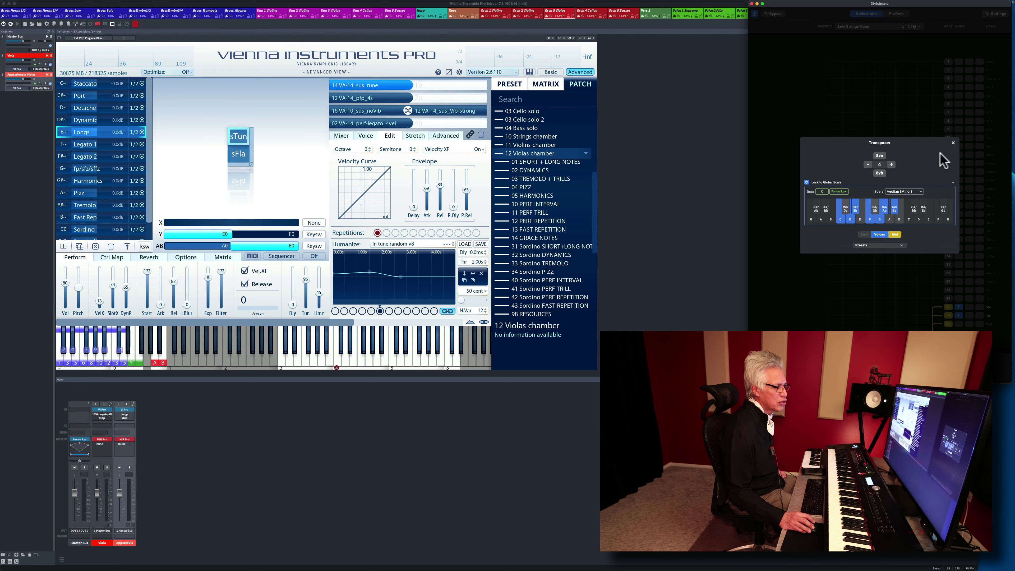
{"action": "left_click", "coordinate": [954, 143]}
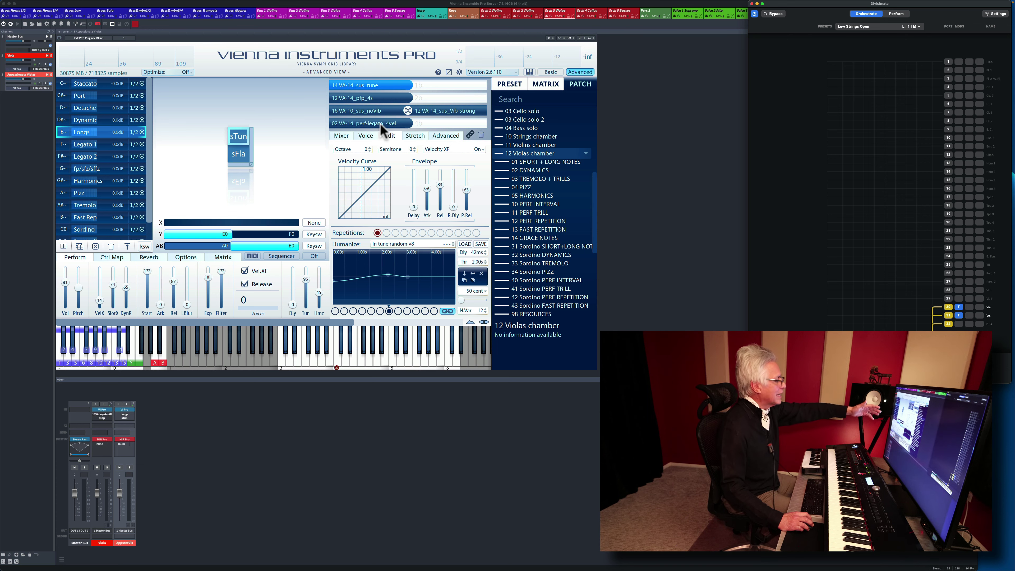
Review the Viola and Appassionata Violas channels, then Orch 4's Orchestra Cellos and Orch 5's Bass channel
{"action": "left_click", "coordinate": [13, 59]}
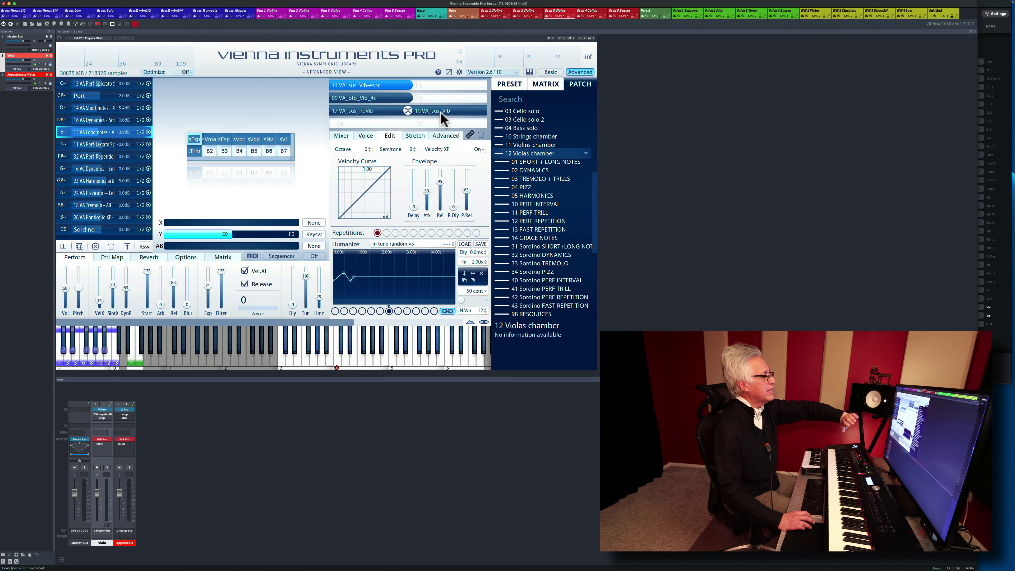
{"action": "left_click", "coordinate": [18, 75]}
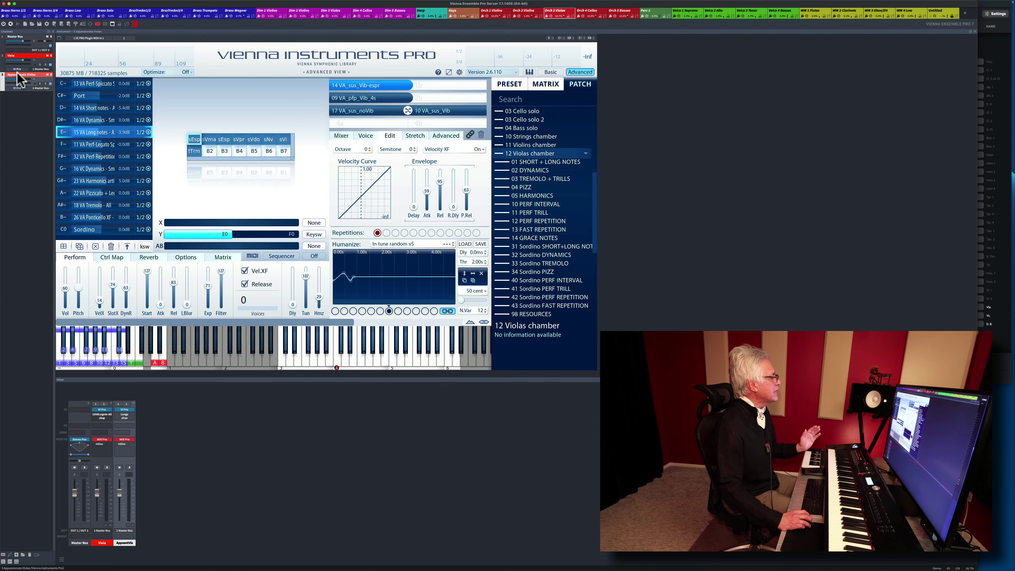
{"action": "left_click", "coordinate": [588, 16]}
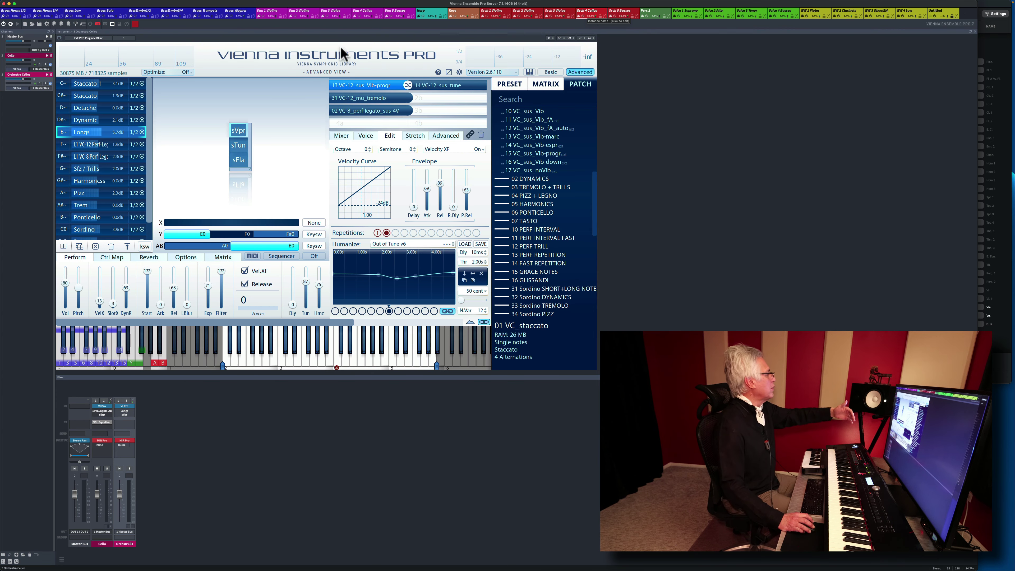
{"action": "left_click", "coordinate": [6, 84]}
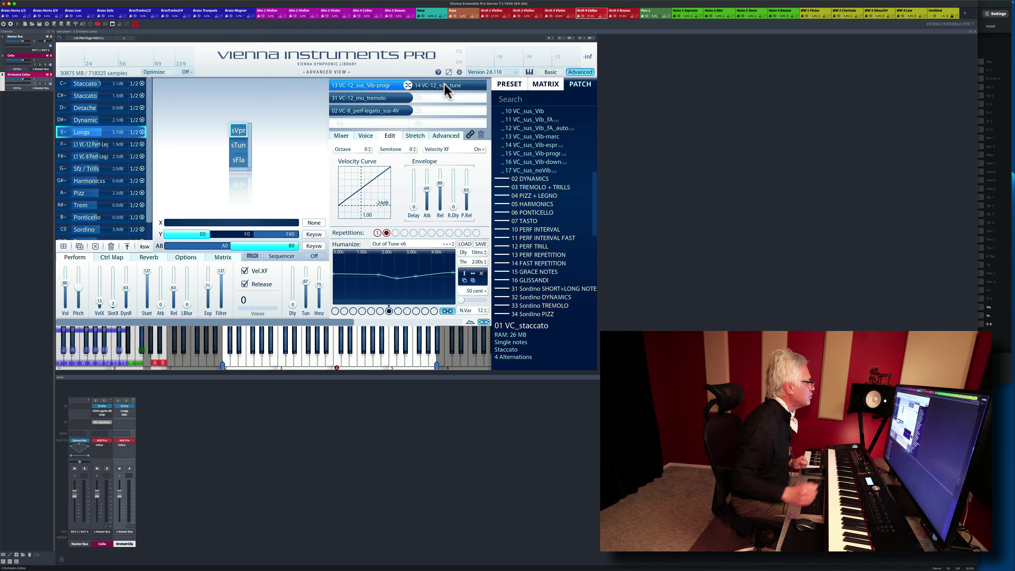
{"action": "left_click", "coordinate": [627, 16]}
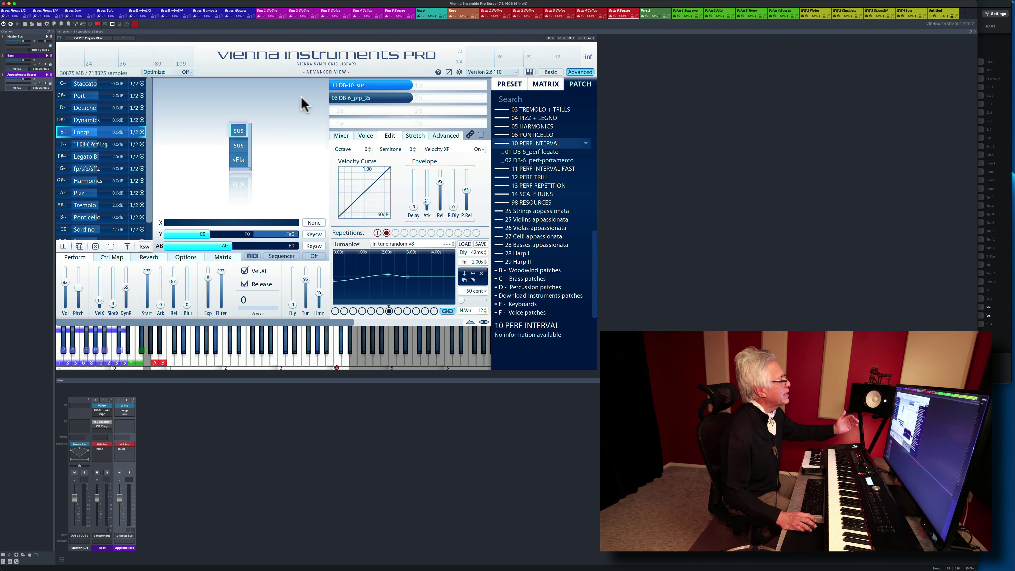
{"action": "left_click", "coordinate": [18, 57]}
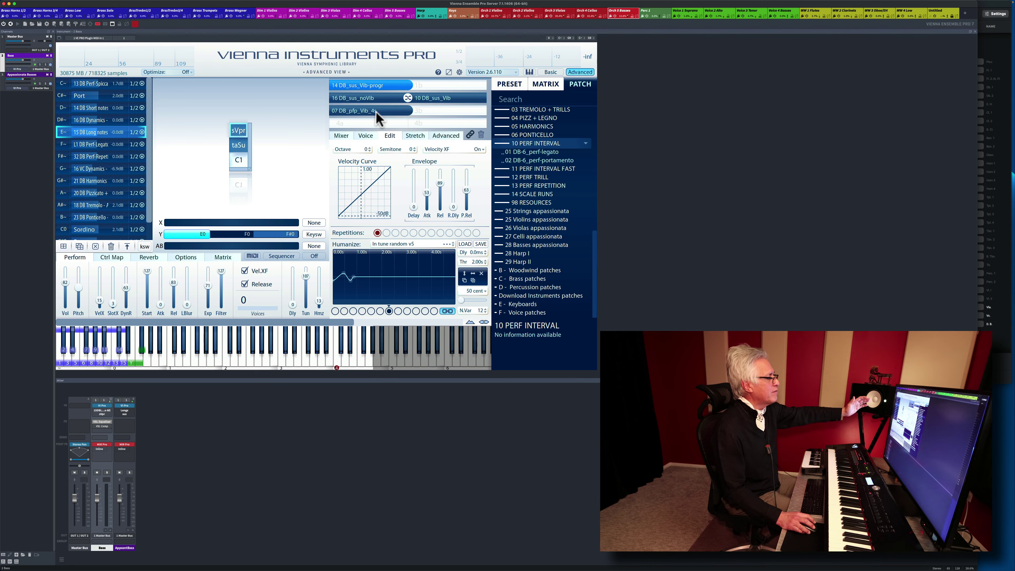
Switch to the Orch 4 Cellos instance and show its Cello channel's patches
{"action": "left_click", "coordinate": [587, 13]}
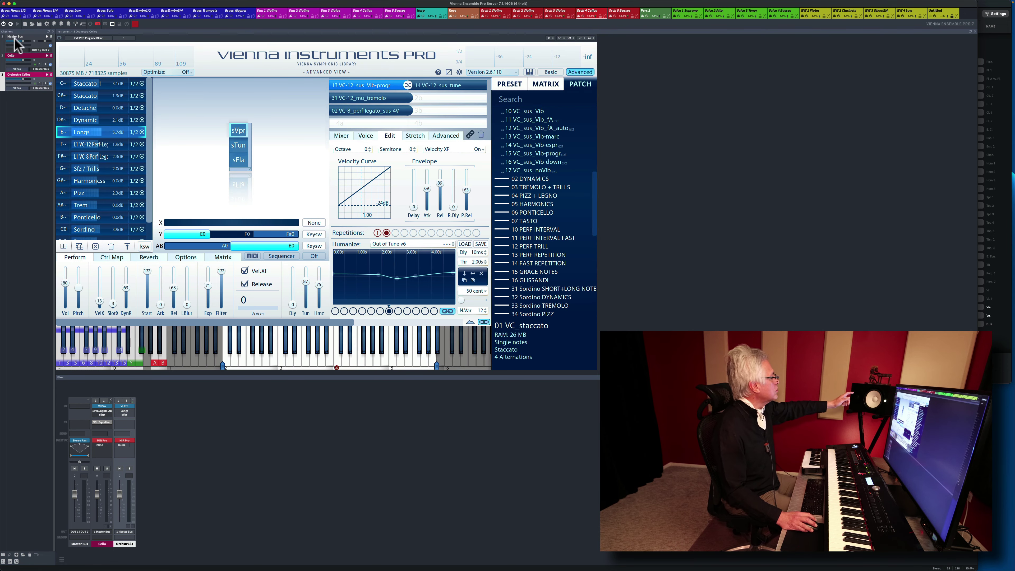
{"action": "left_click", "coordinate": [5, 67]}
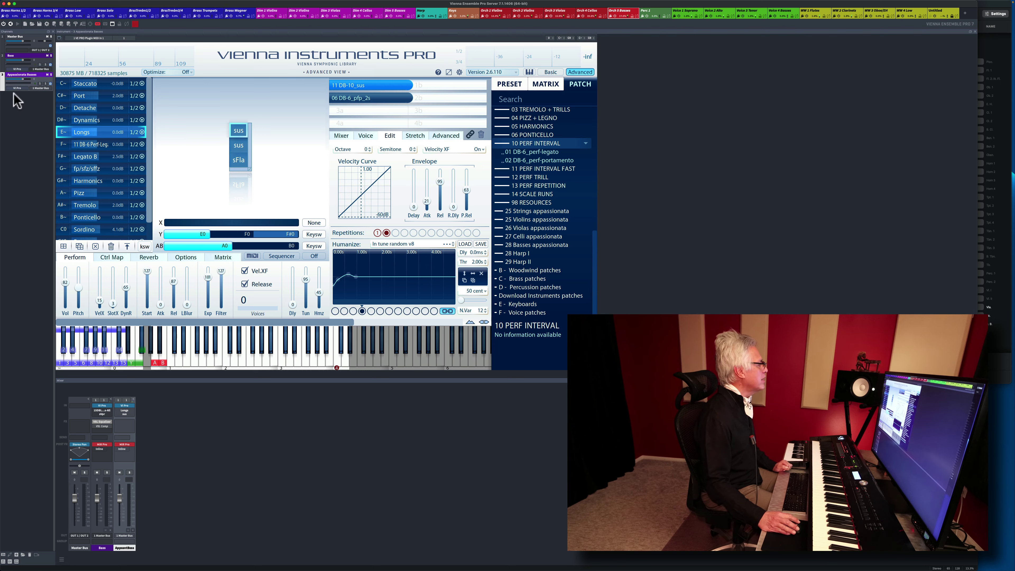
Review the Bass, Orch 4 Orchestra Cellos and Orch 3 Viola channel patches
{"action": "left_click", "coordinate": [5, 59]}
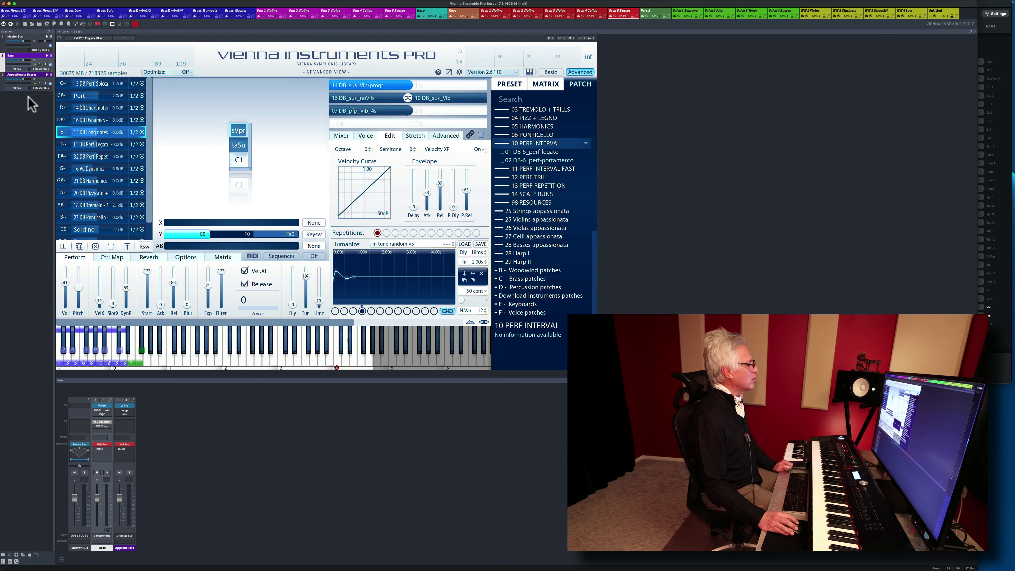
{"action": "left_click", "coordinate": [584, 12]}
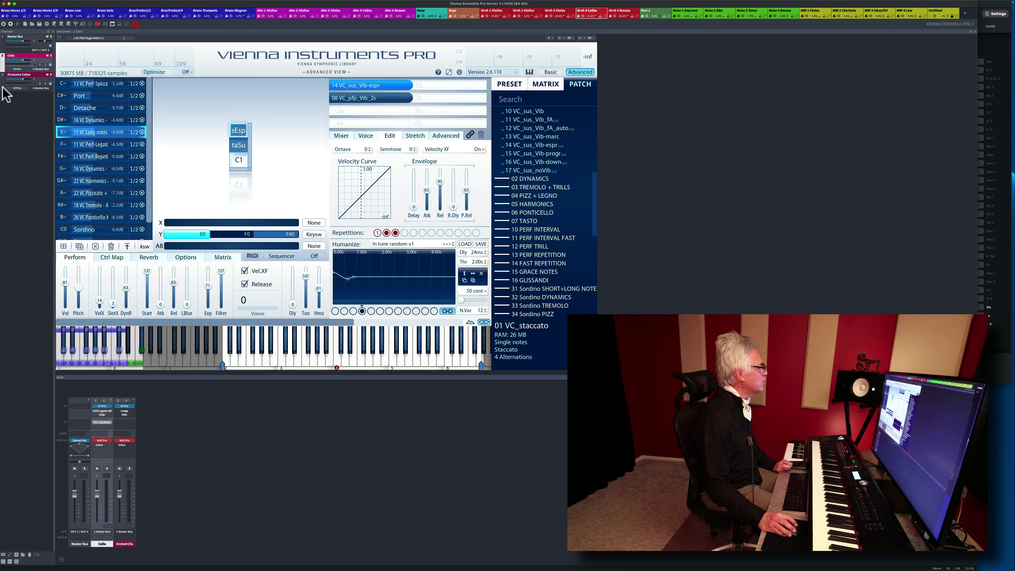
{"action": "left_click", "coordinate": [9, 80]}
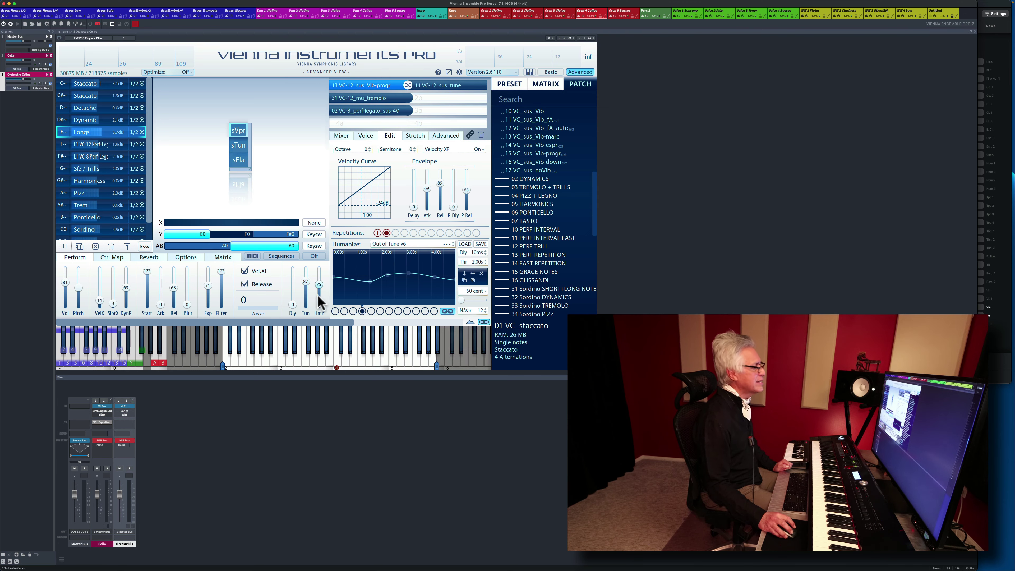
{"action": "left_click", "coordinate": [556, 11]}
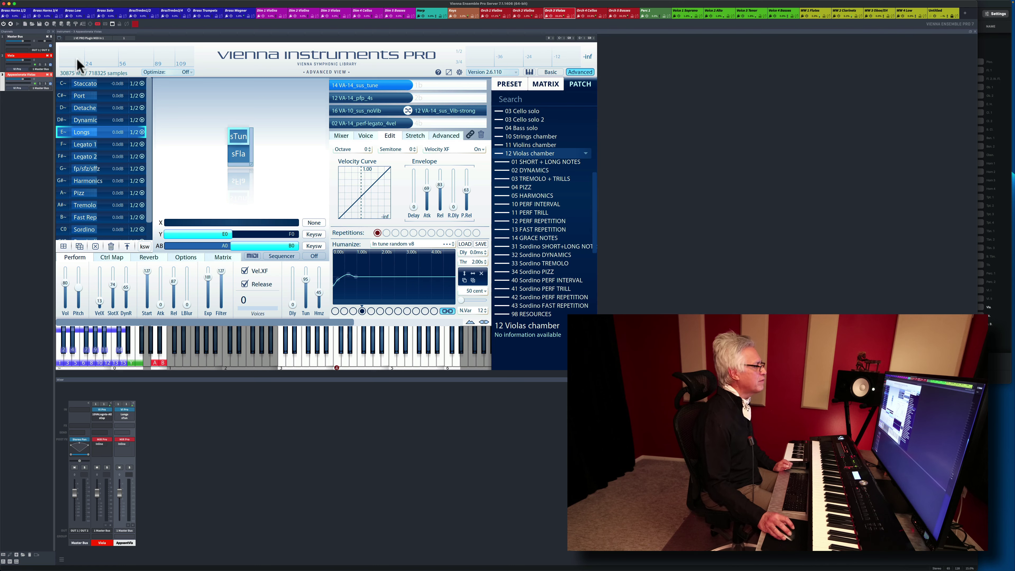
{"action": "left_click", "coordinate": [5, 63]}
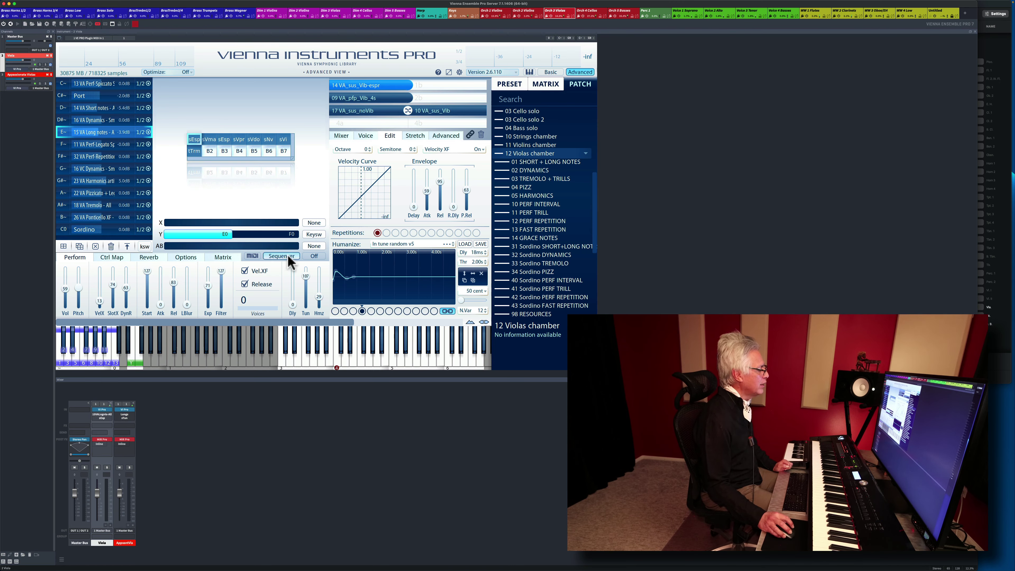
Review Orch 2's Orchestra Violins, then show Orch 1's Appassionata Violins channel
{"action": "left_click", "coordinate": [519, 12]}
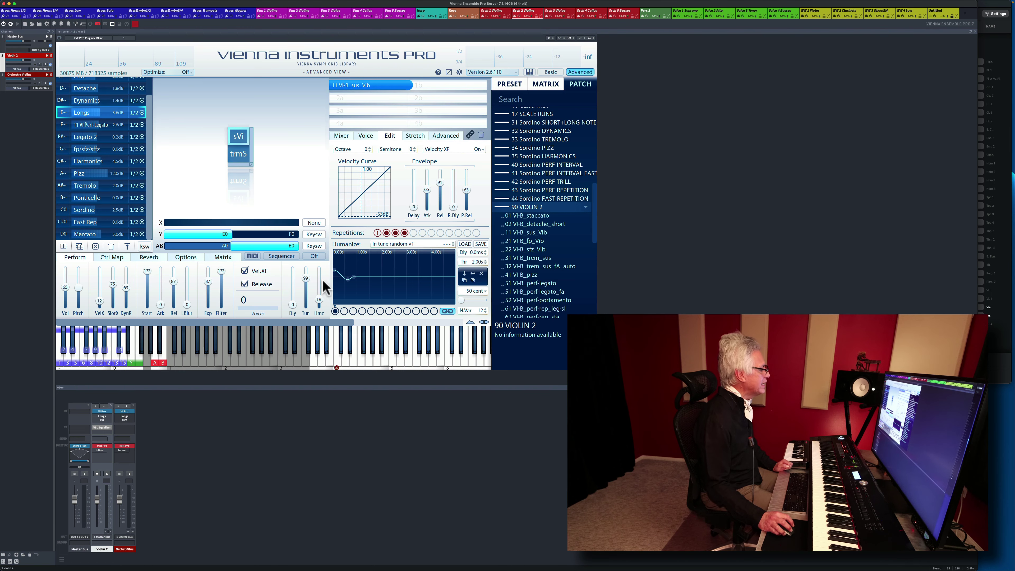
{"action": "left_click", "coordinate": [6, 80]}
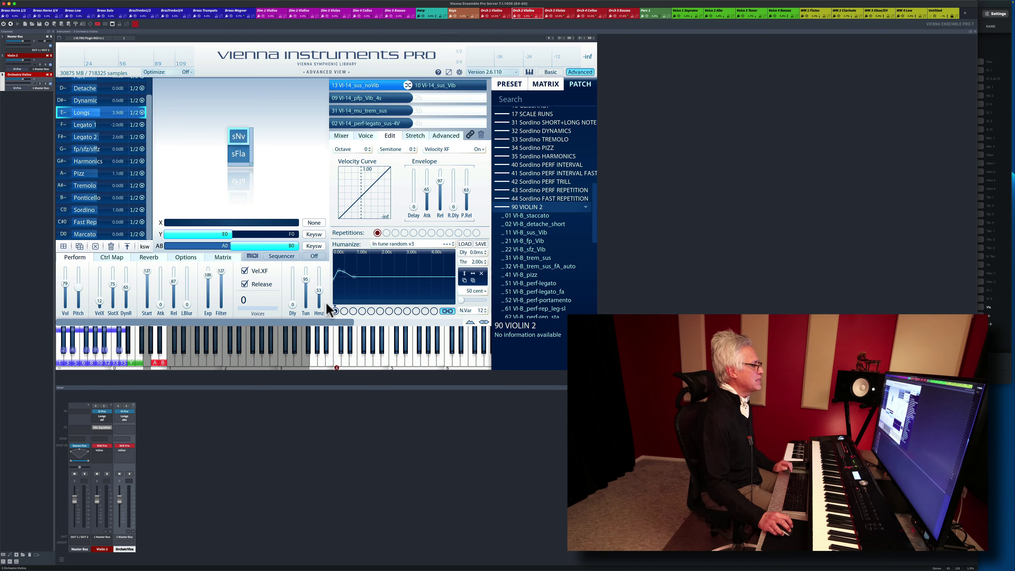
{"action": "left_click", "coordinate": [491, 13]}
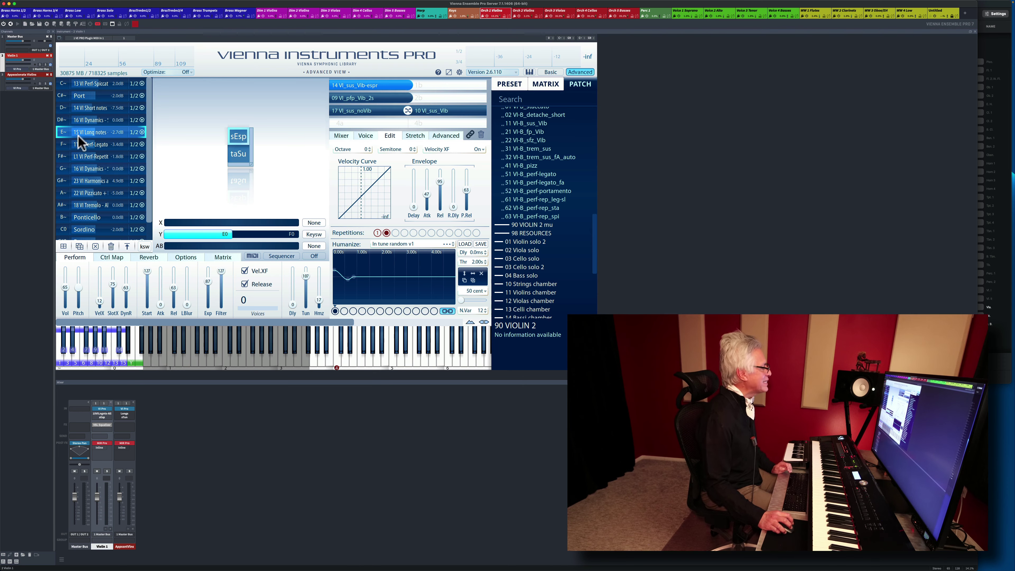
{"action": "left_click", "coordinate": [2, 85]}
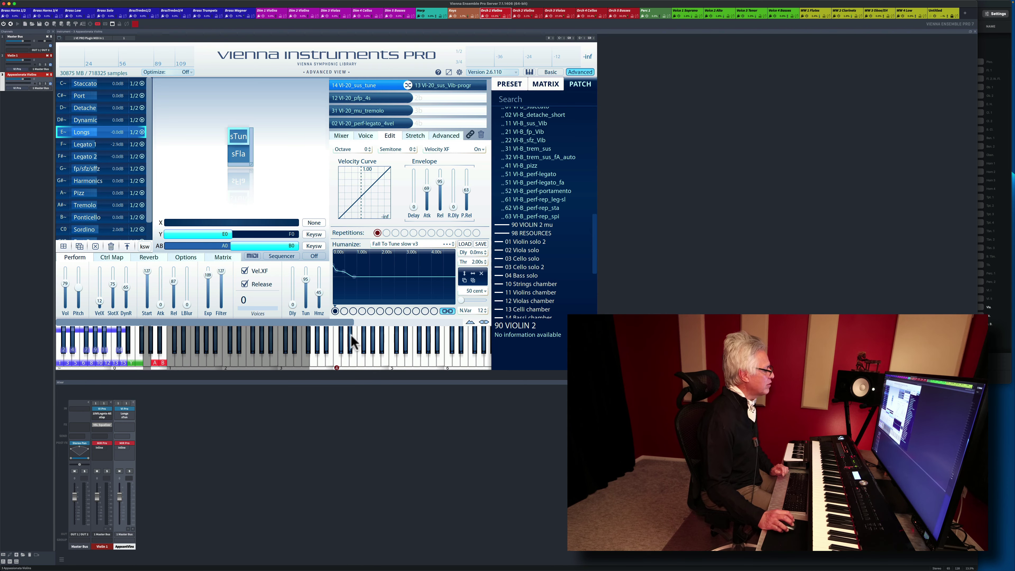